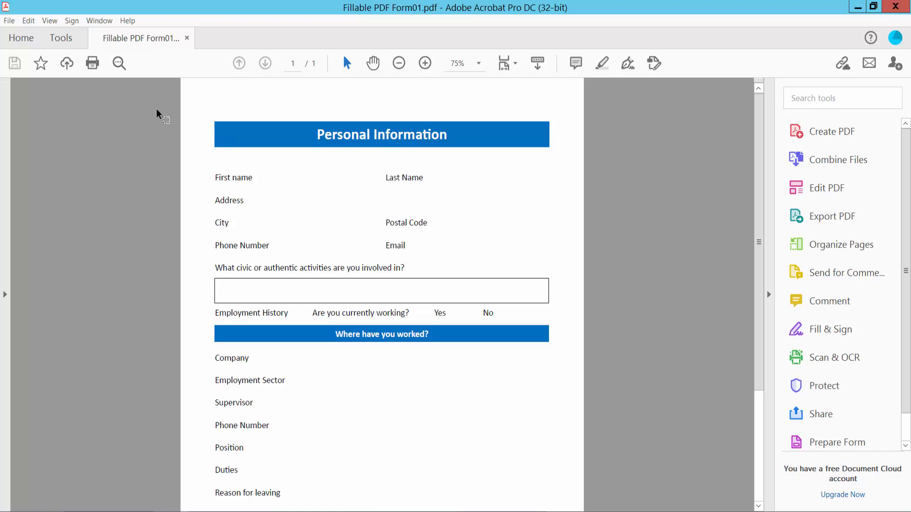
Start preparing the open Fillable PDF Form01.pdf as a form with the Prepare Form tool.
click(64, 43)
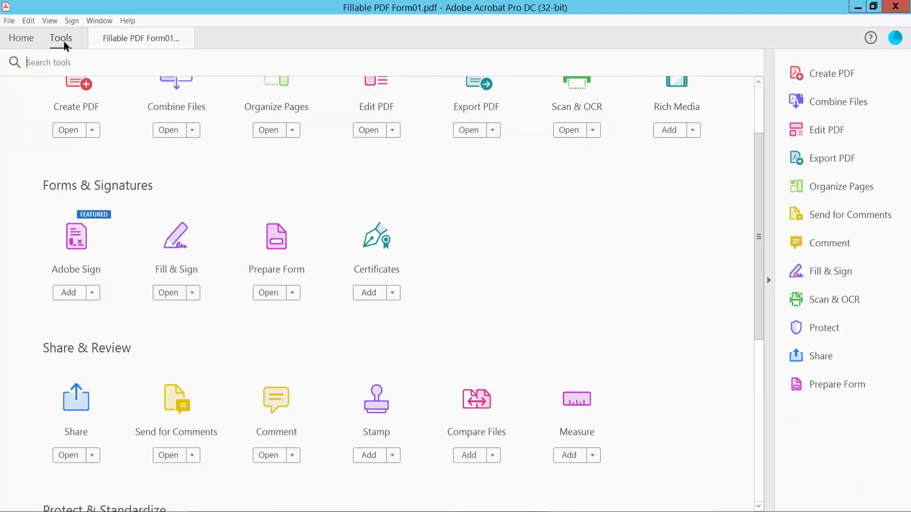
scroll(239, 189, down, 3)
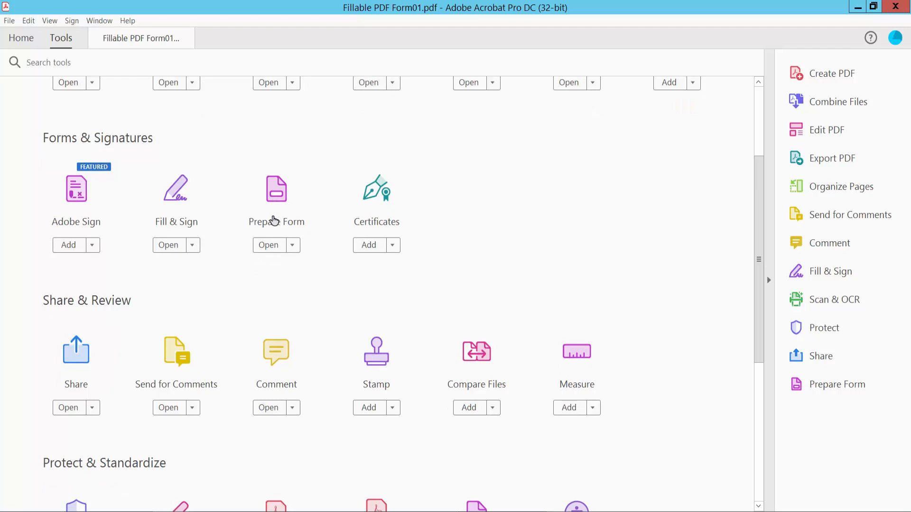
click(277, 199)
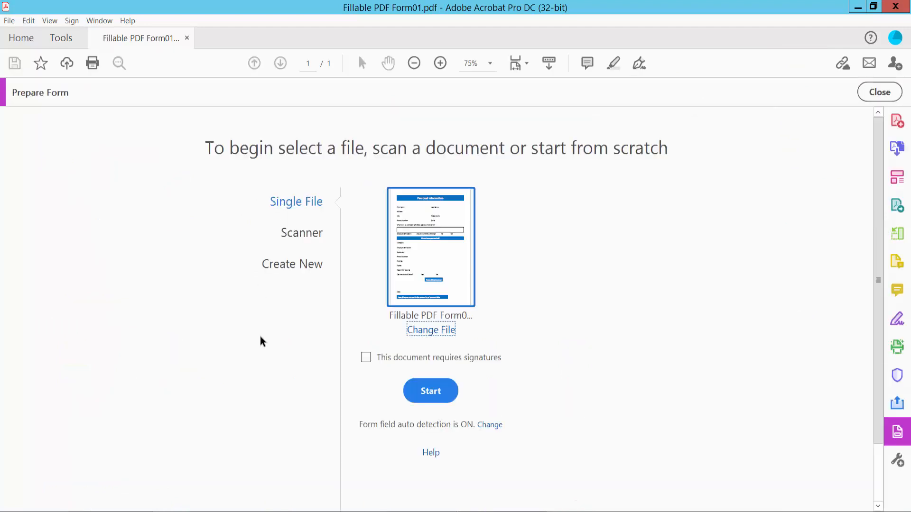
click(434, 392)
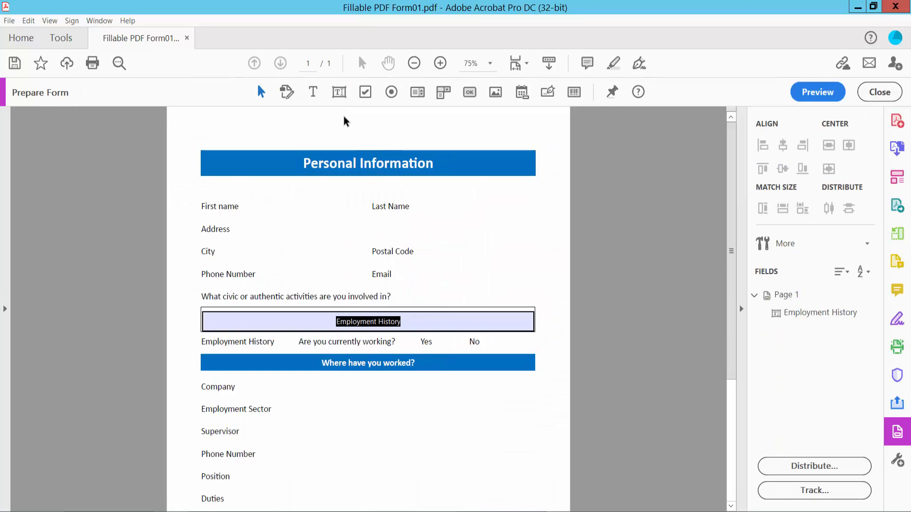
Add a text field beside the First name label, filling the space up to Last Name.
click(339, 93)
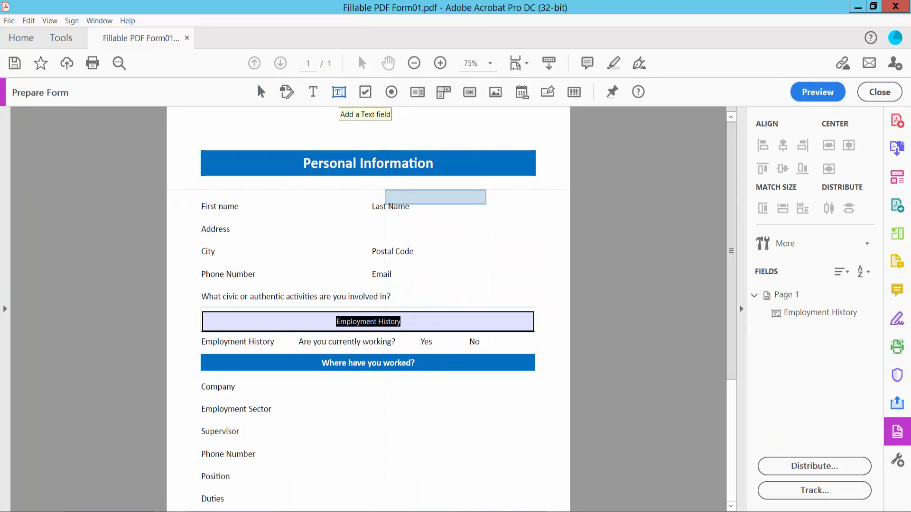
key(ctrl+2)
scroll(180, 205, up, 1)
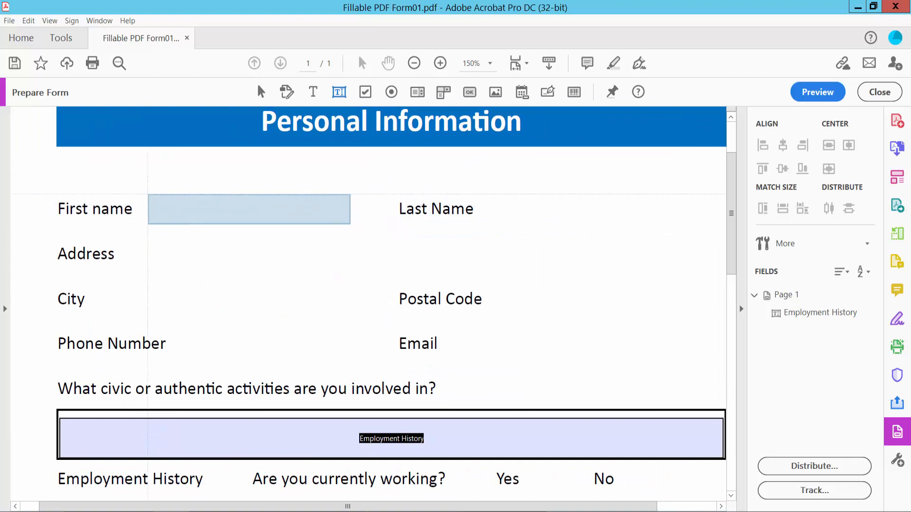
drag(142, 203, 380, 229)
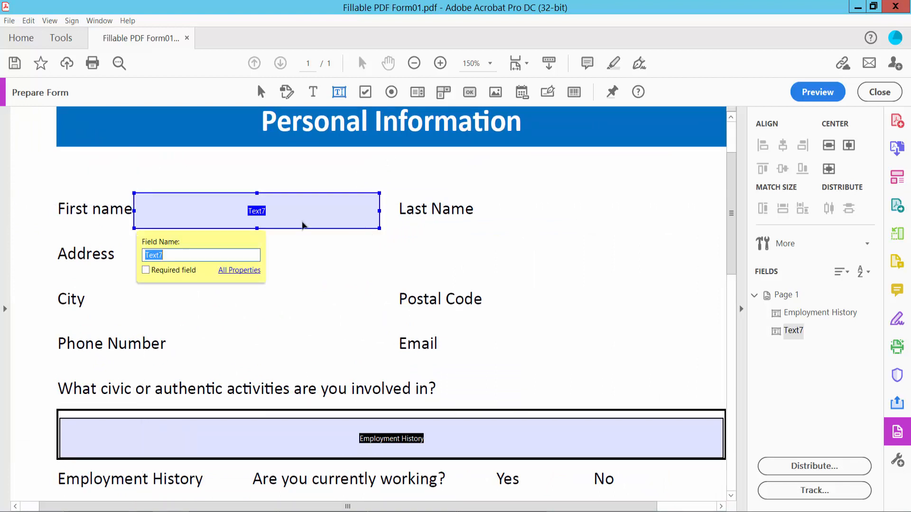
In the First name field's properties, set a green border color and the font size to Auto.
right_click(286, 212)
click(313, 196)
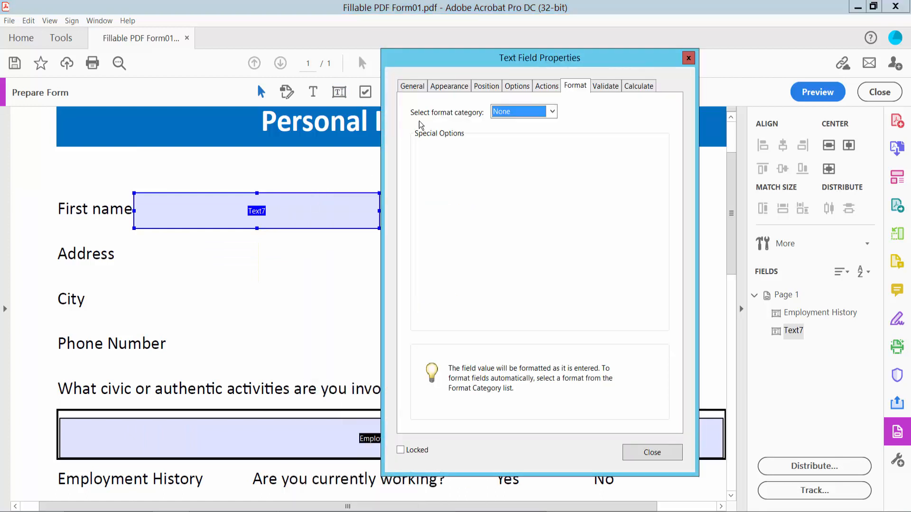
click(412, 87)
click(494, 116)
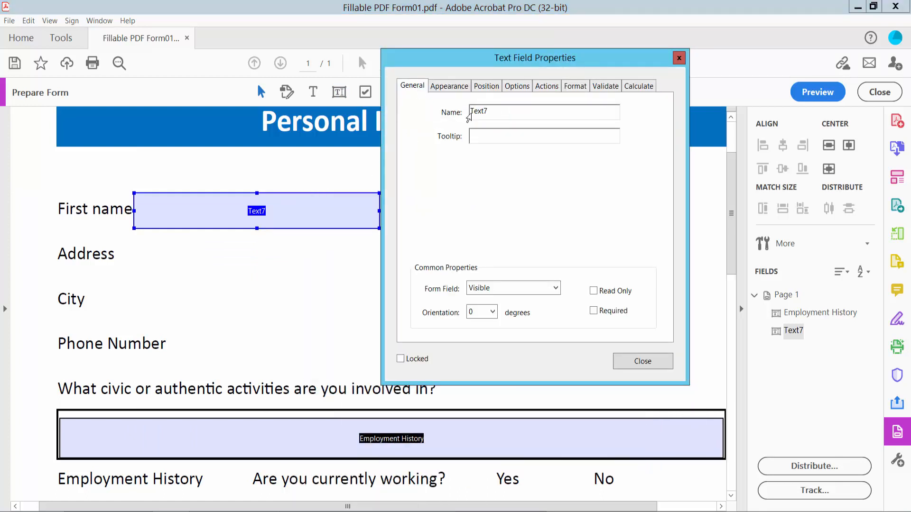
click(451, 88)
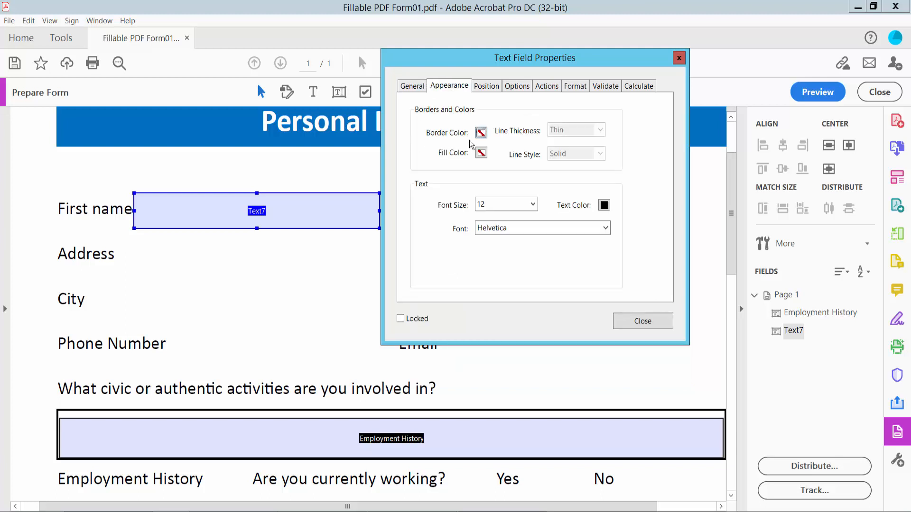
click(481, 133)
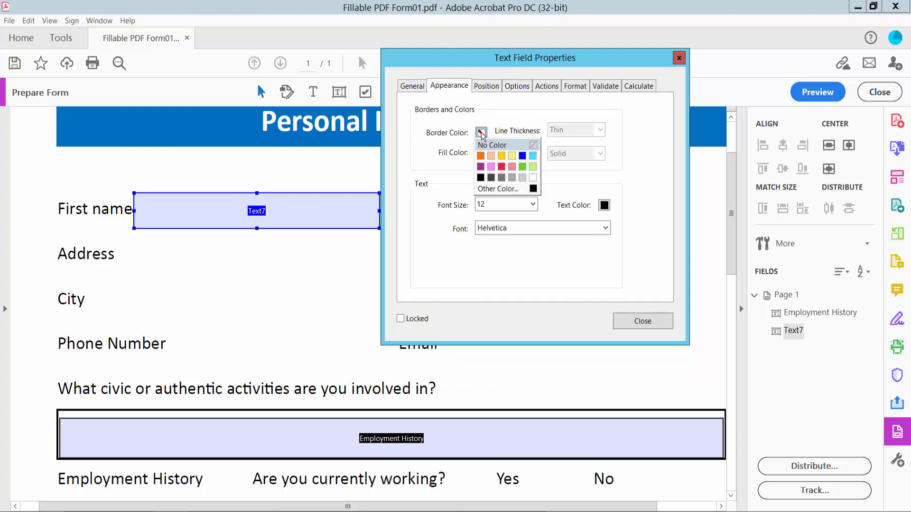
click(523, 167)
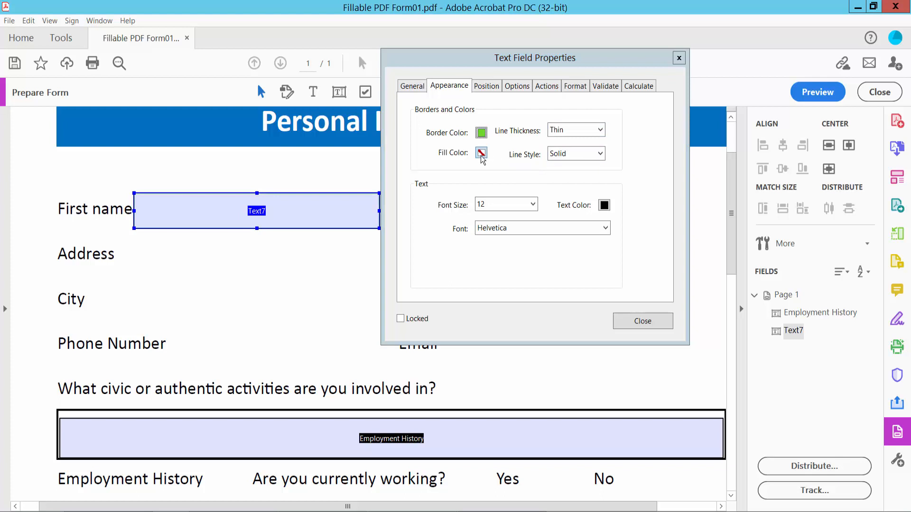
click(531, 207)
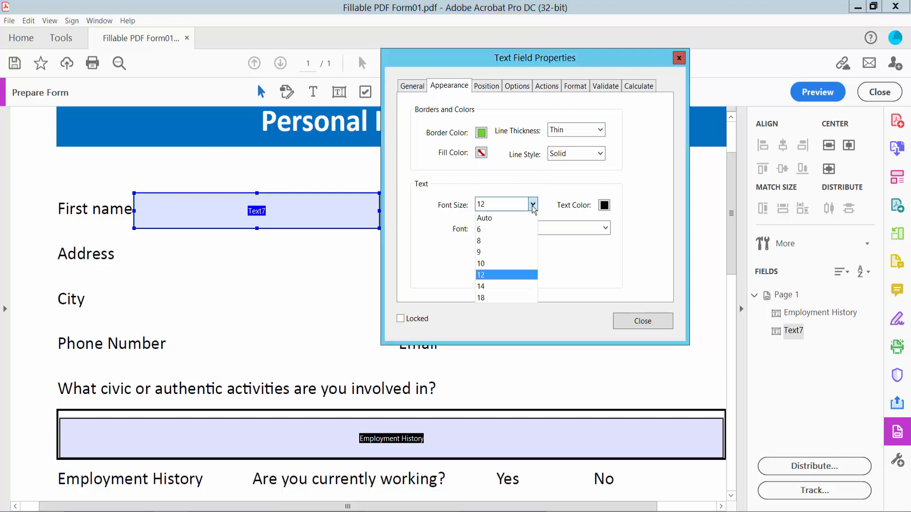
click(485, 219)
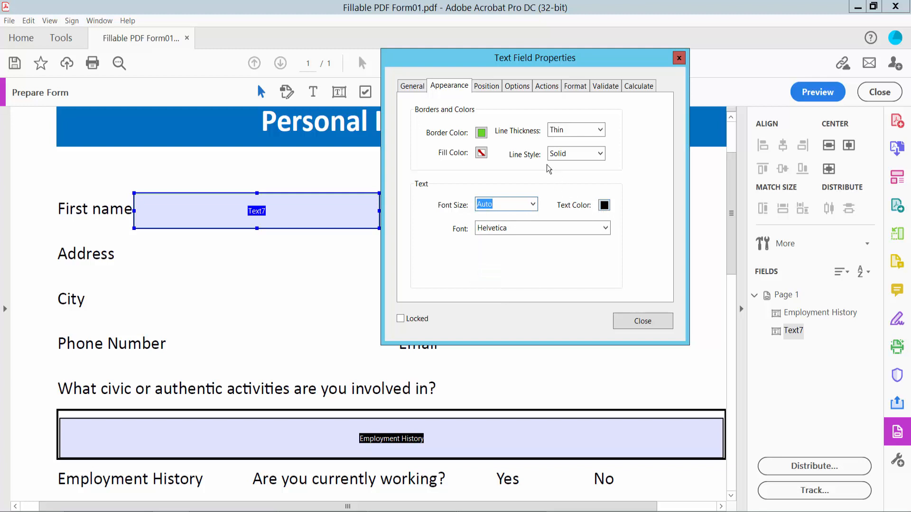
Set the First name field's text alignment to Center and keep its format category as None.
click(516, 87)
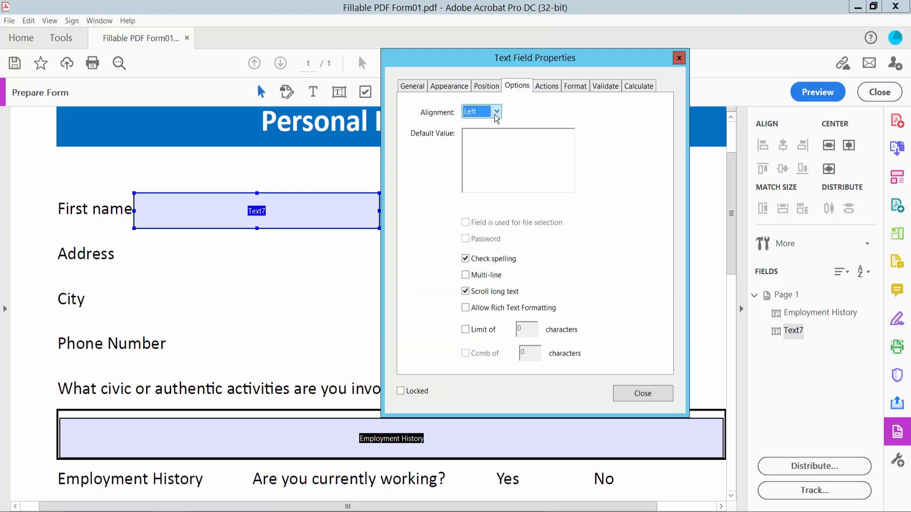
click(496, 112)
click(480, 137)
click(576, 88)
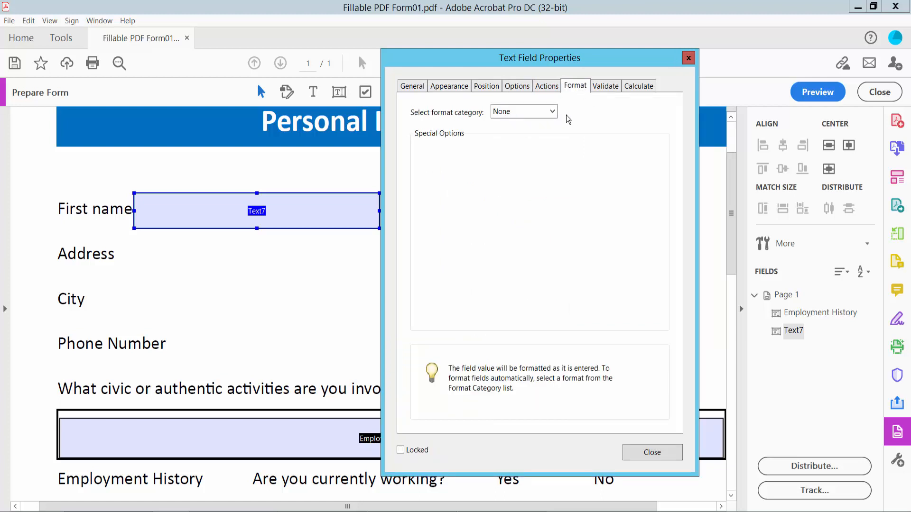
click(553, 113)
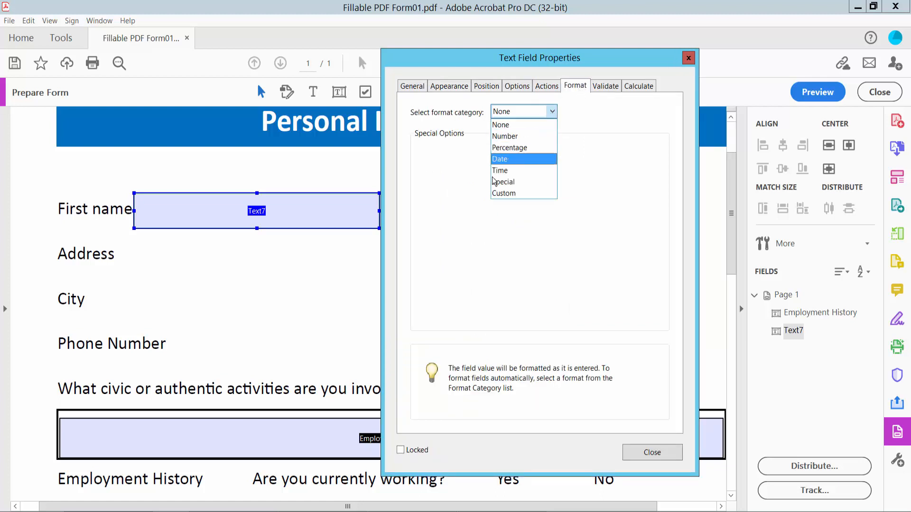
click(508, 125)
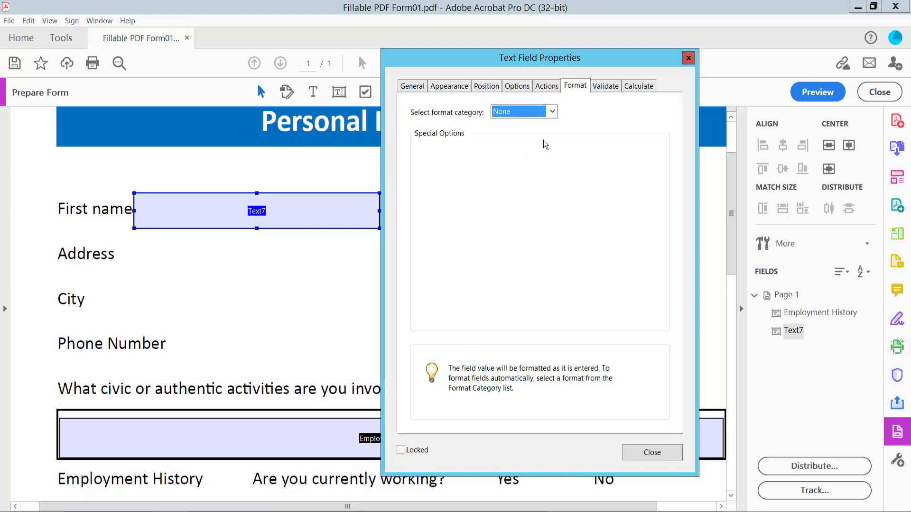
click(655, 453)
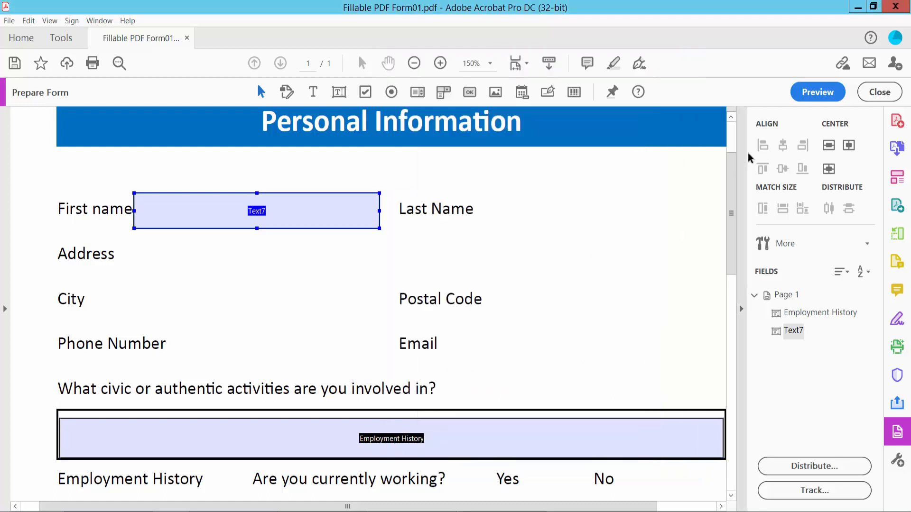
Preview the form, enter "type txet 25487" in the First name field, and return to form editing.
click(814, 98)
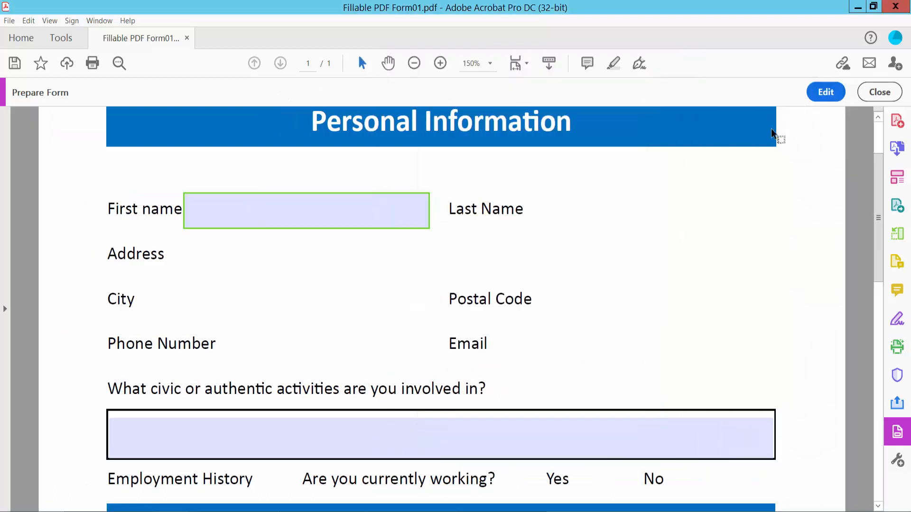
click(317, 211)
text(ty)
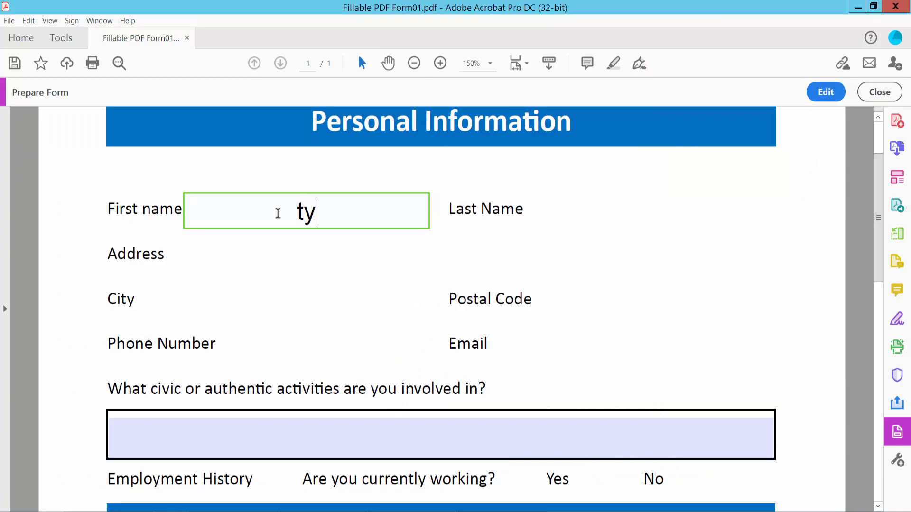
text(pe txet)
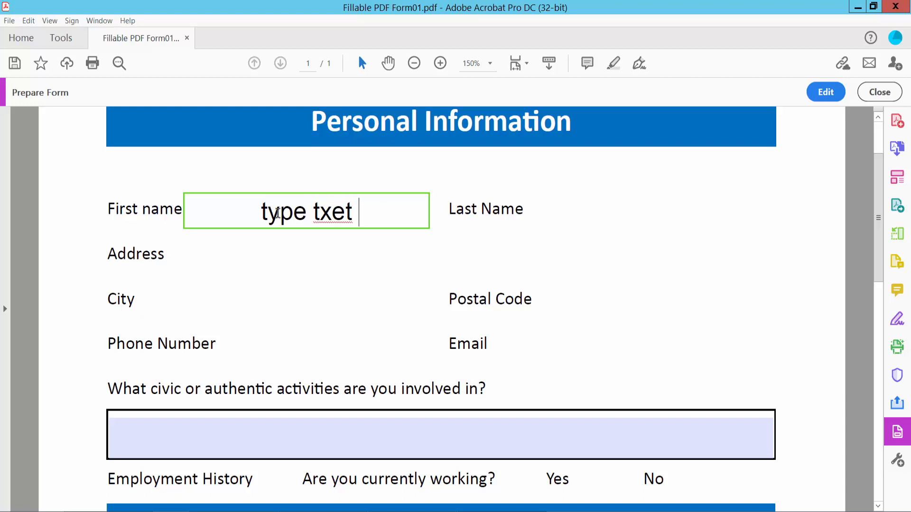
text( 25487)
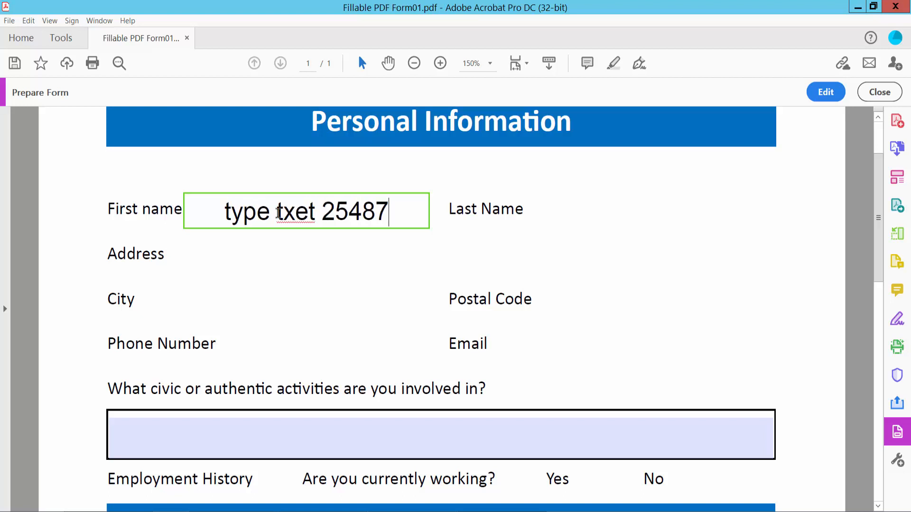
click(824, 92)
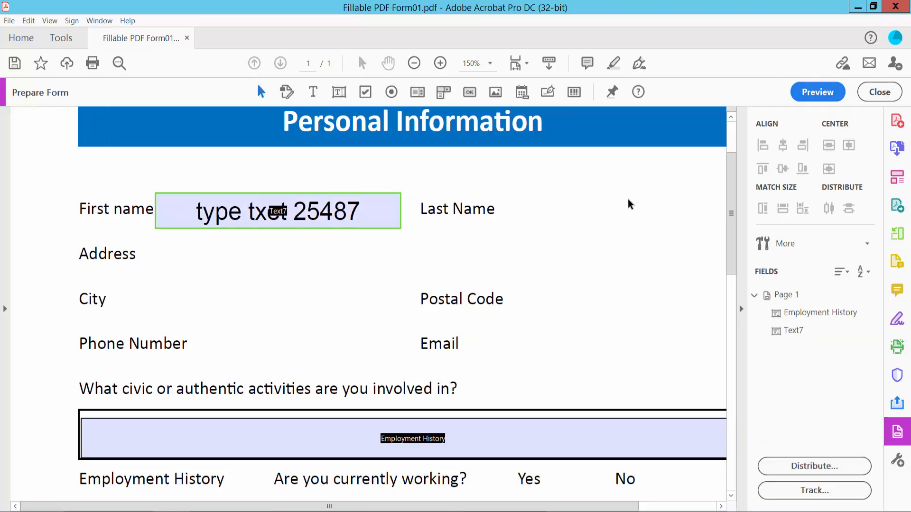
Add a text field beside Last Name with a green border color and Auto font size.
click(339, 95)
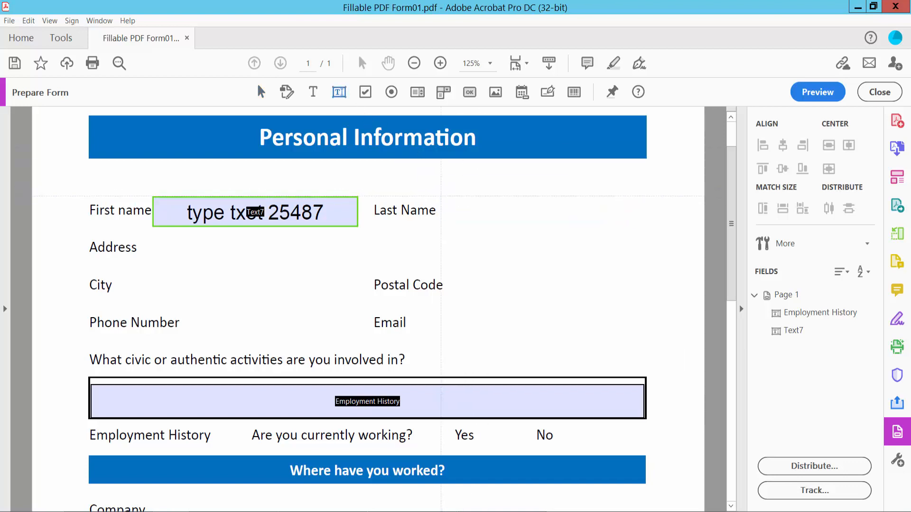
drag(440, 196, 645, 227)
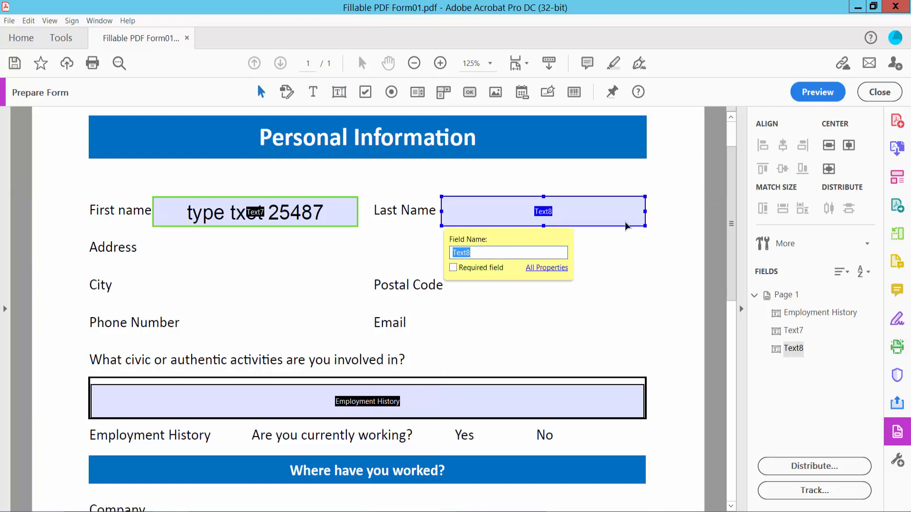
right_click(596, 210)
click(619, 197)
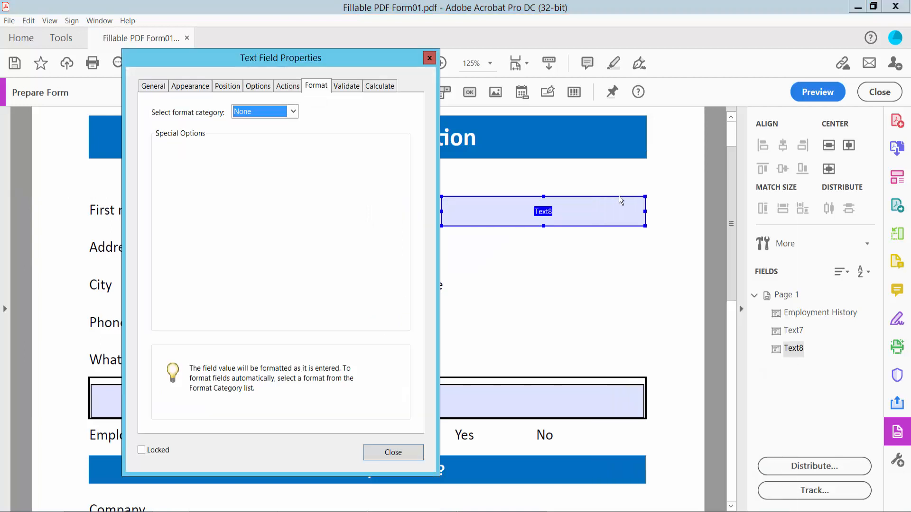
click(185, 87)
click(222, 133)
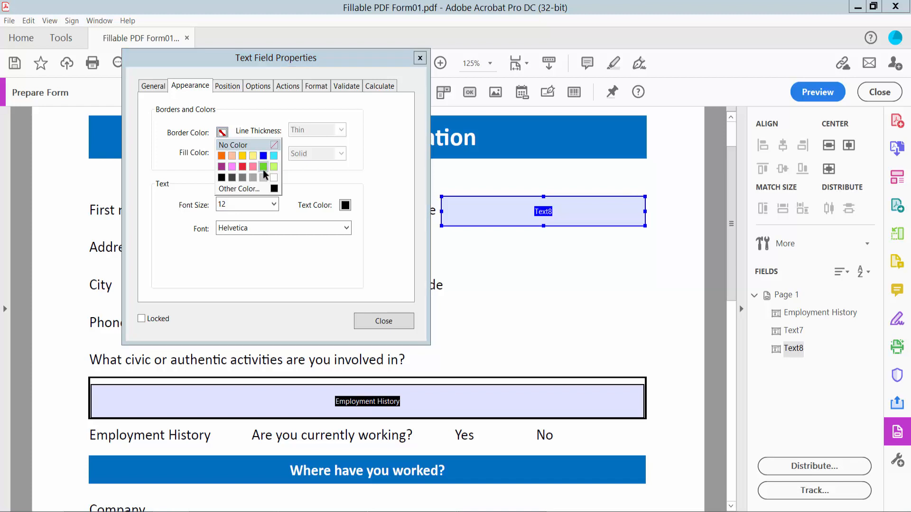
click(264, 174)
click(275, 204)
click(231, 220)
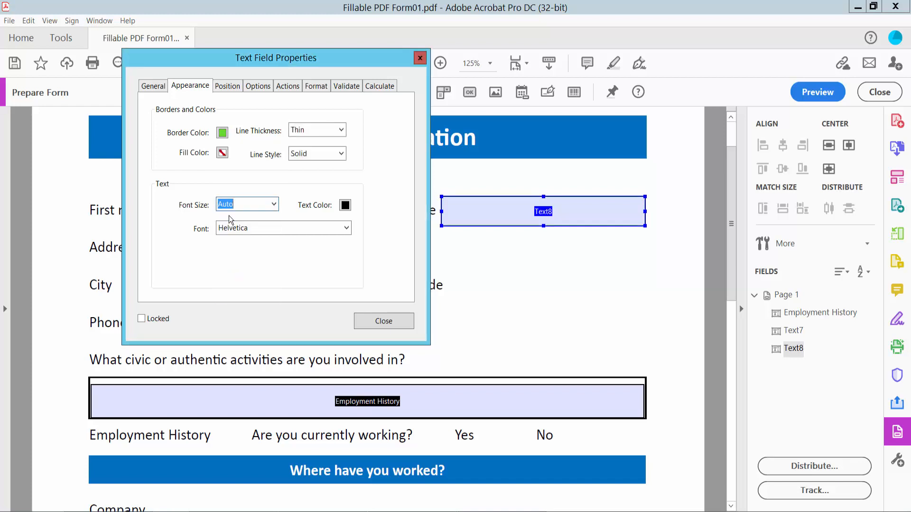
click(374, 323)
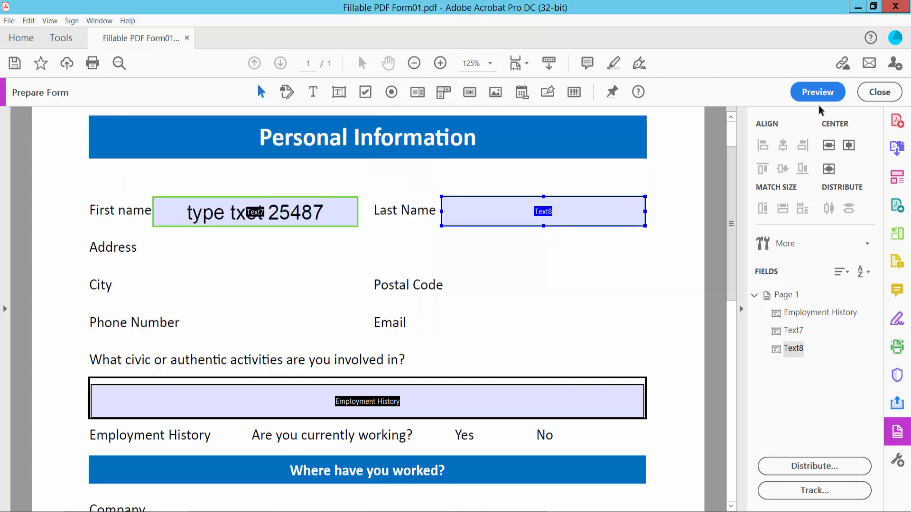
Add a text field beside the Postal Code label.
scroll(568, 237, down, 1)
scroll(562, 235, down, 1)
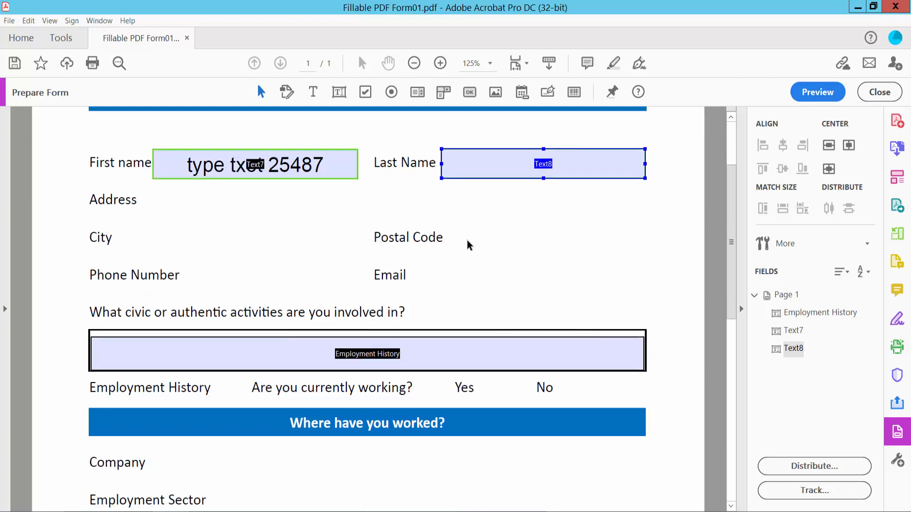
click(339, 92)
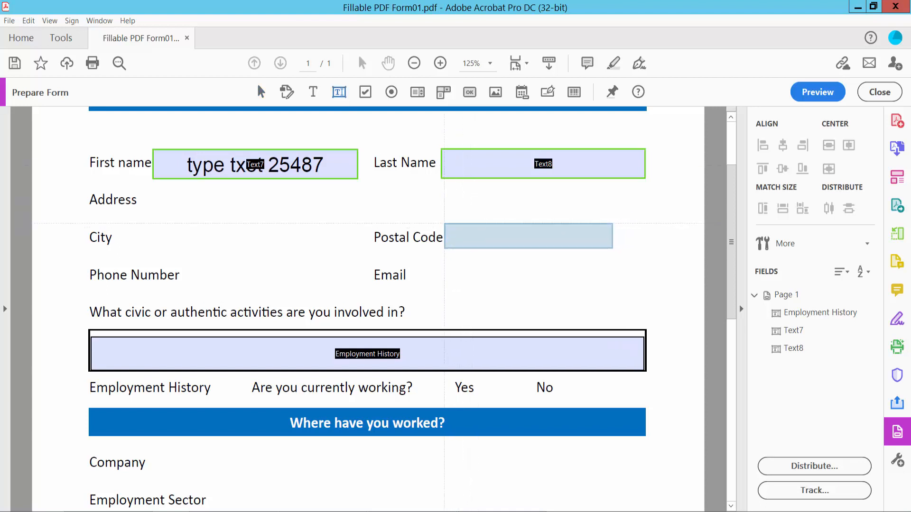
drag(446, 223, 595, 250)
Set the Postal Code field's font size to Auto in its properties.
right_click(545, 235)
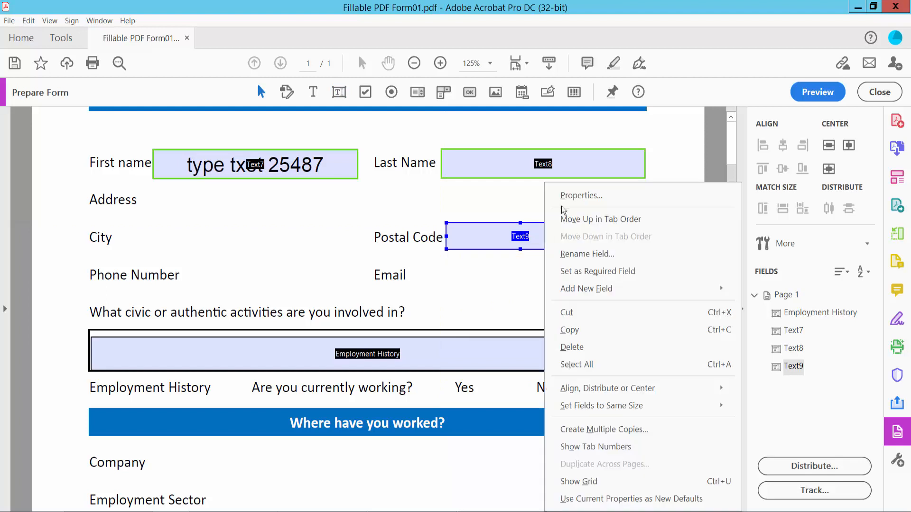
click(572, 191)
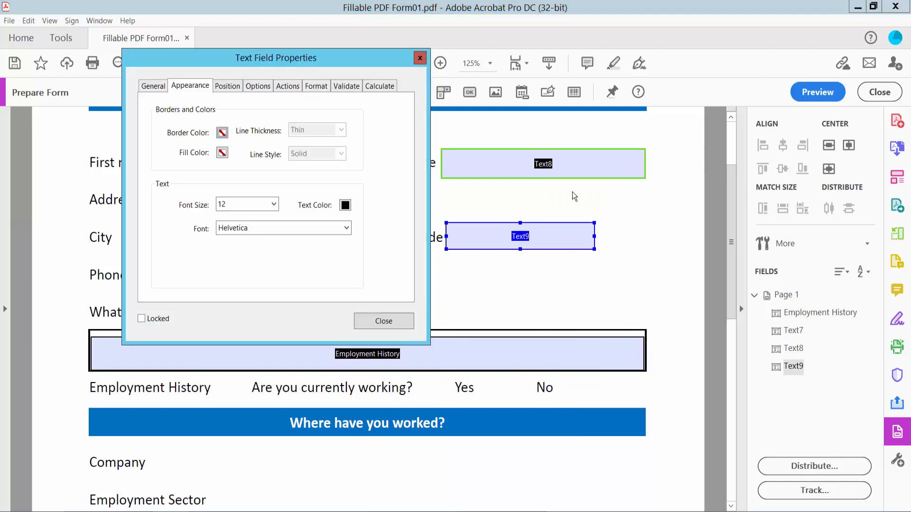
click(273, 204)
click(246, 214)
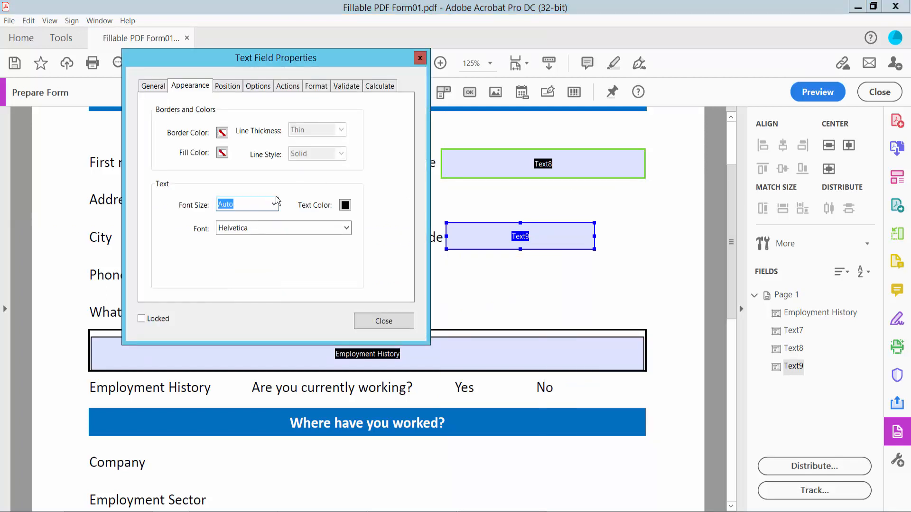
Give the Postal Code field a green border and the Special format Zip Code.
click(223, 133)
click(261, 163)
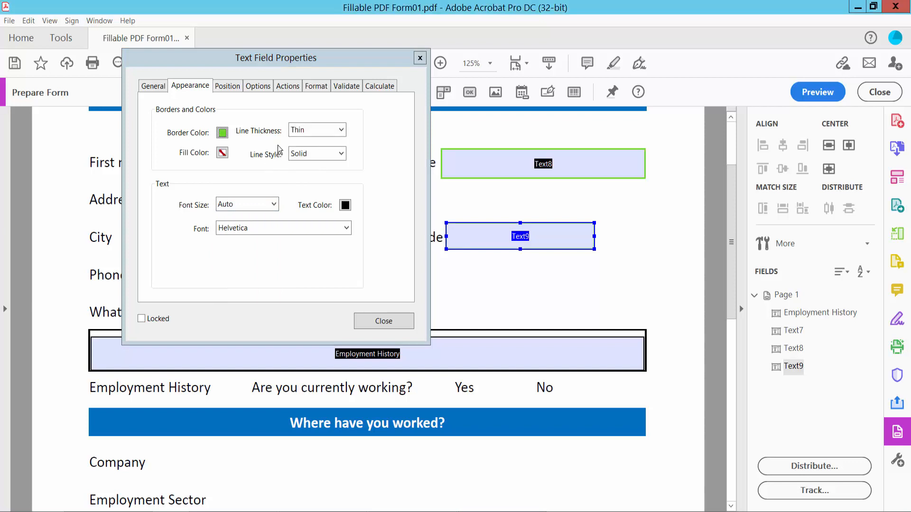
click(317, 87)
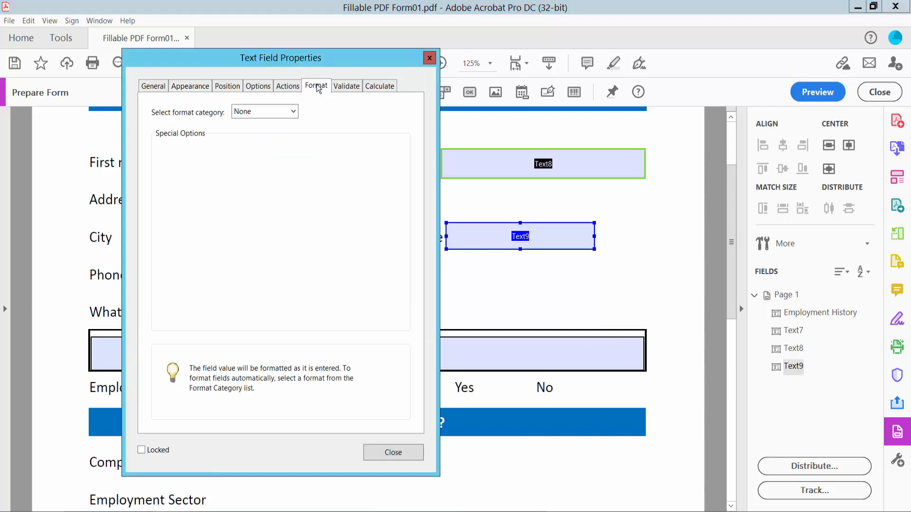
click(293, 111)
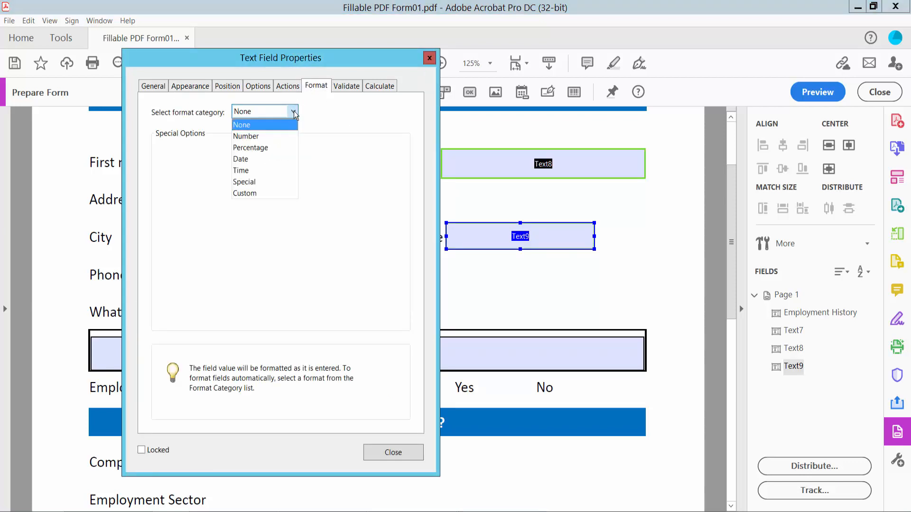
click(249, 183)
click(196, 173)
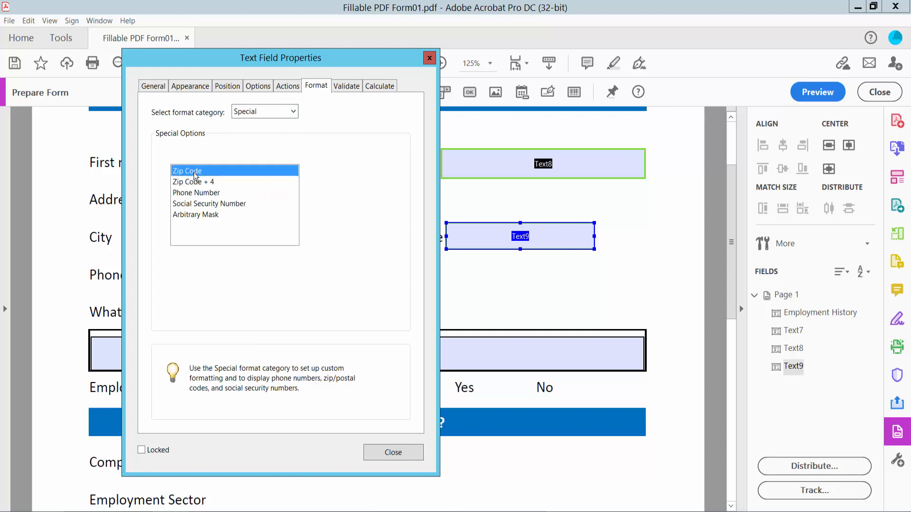
click(393, 452)
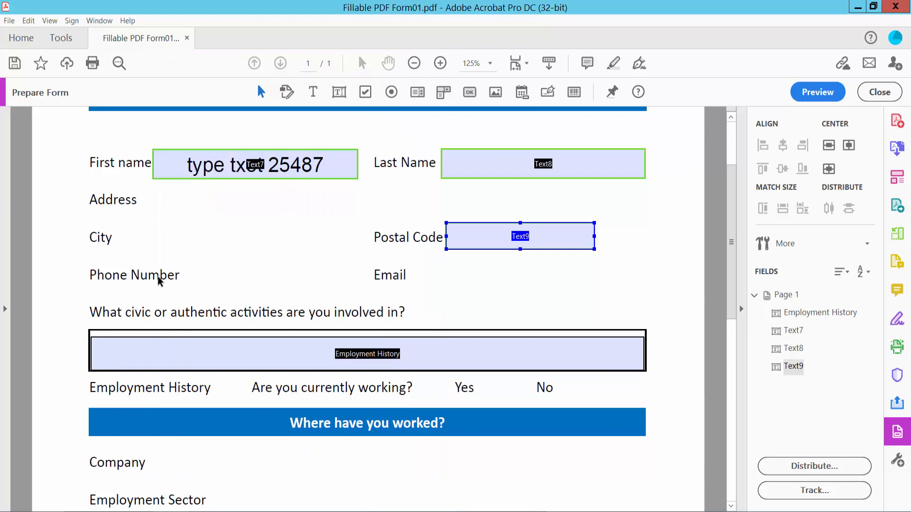
Add a text field beside the Phone Number label in the personal information section.
click(339, 93)
drag(183, 264, 354, 290)
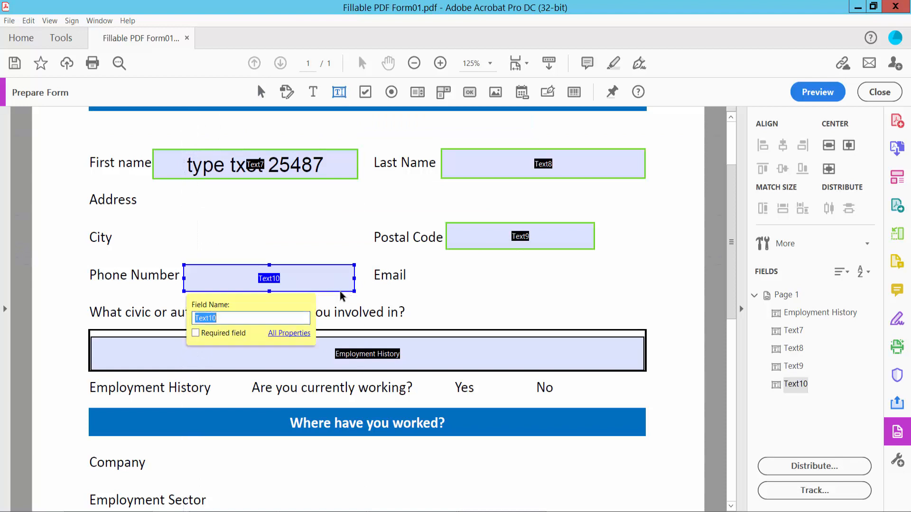
click(302, 276)
Set the Phone Number field's font size to Auto and its border color to green.
right_click(305, 274)
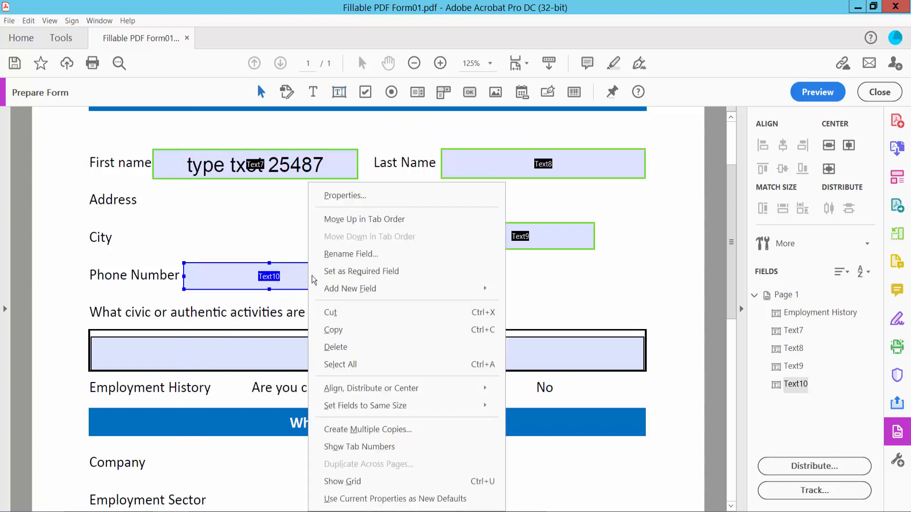
click(337, 196)
click(417, 88)
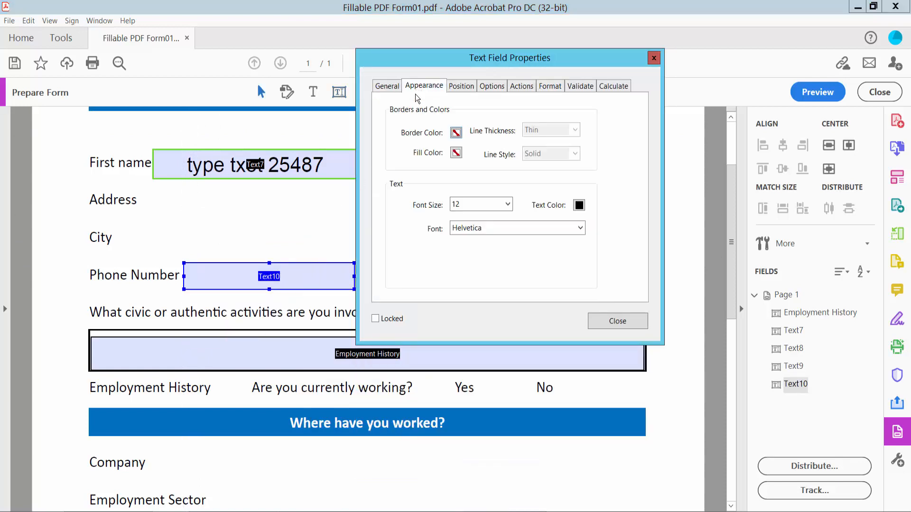
click(508, 204)
click(470, 215)
click(456, 133)
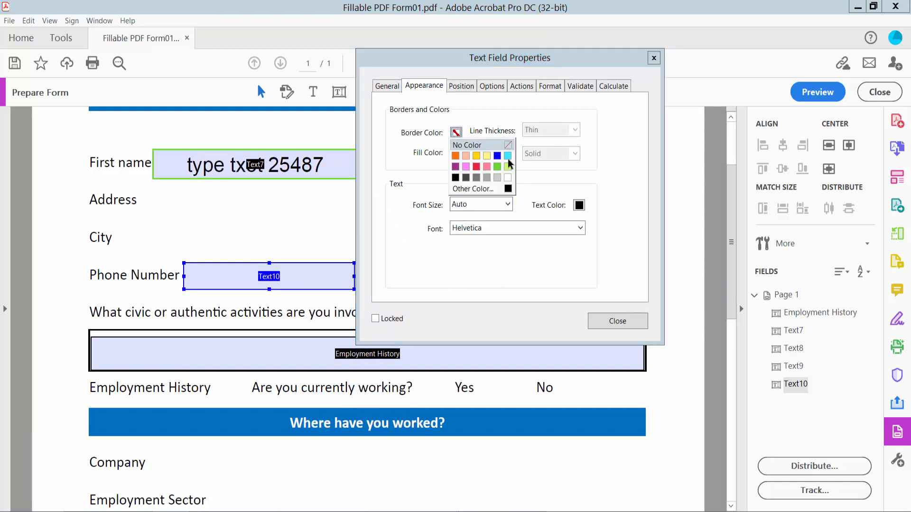
click(497, 166)
Set the Phone Number field's format category to Special with the Phone Number option.
click(550, 87)
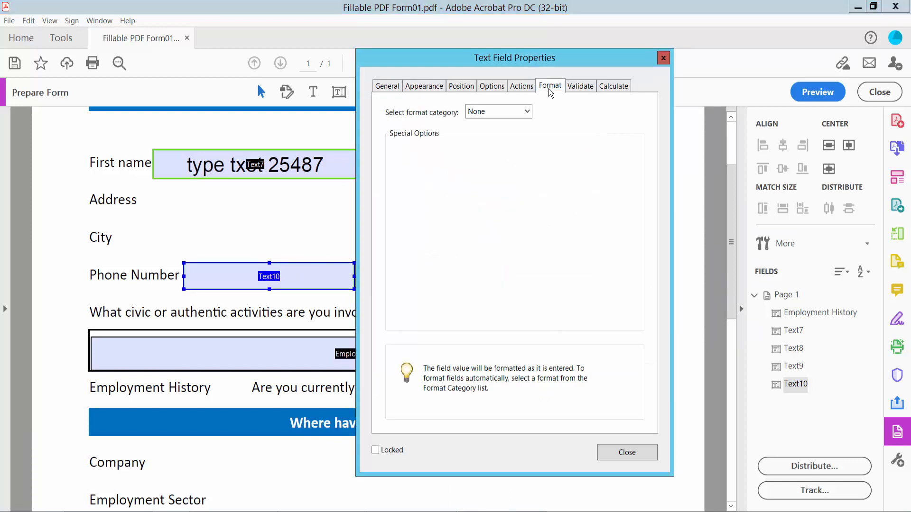
click(527, 112)
click(475, 175)
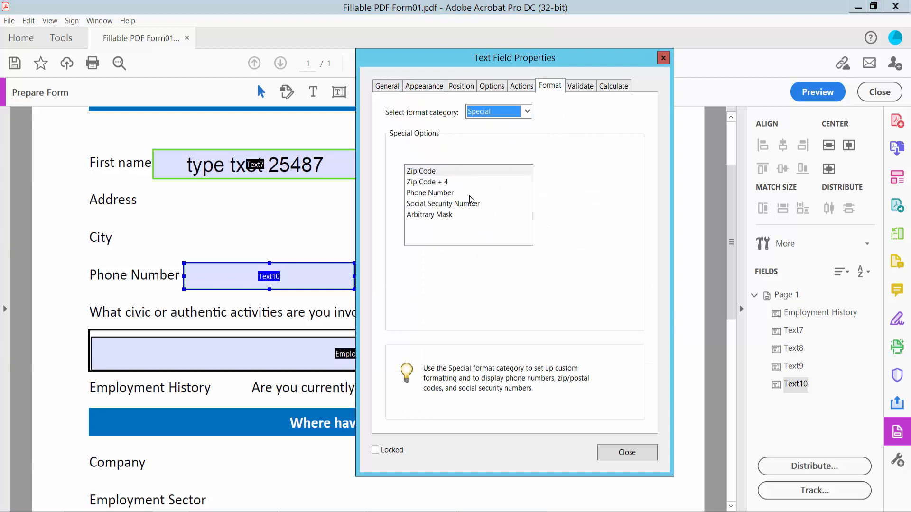
click(431, 193)
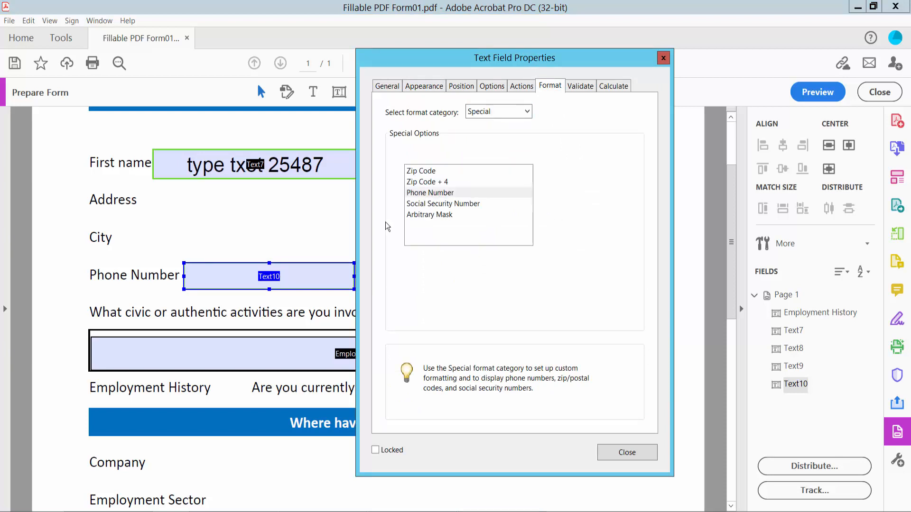
click(627, 453)
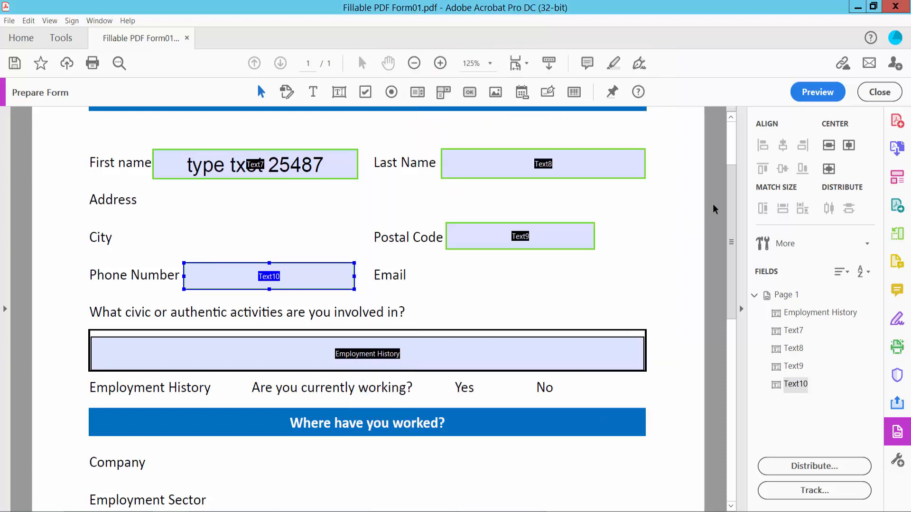
Preview the form and fill in a five-digit postal code and a seven-digit phone number in their fields.
click(807, 93)
click(560, 237)
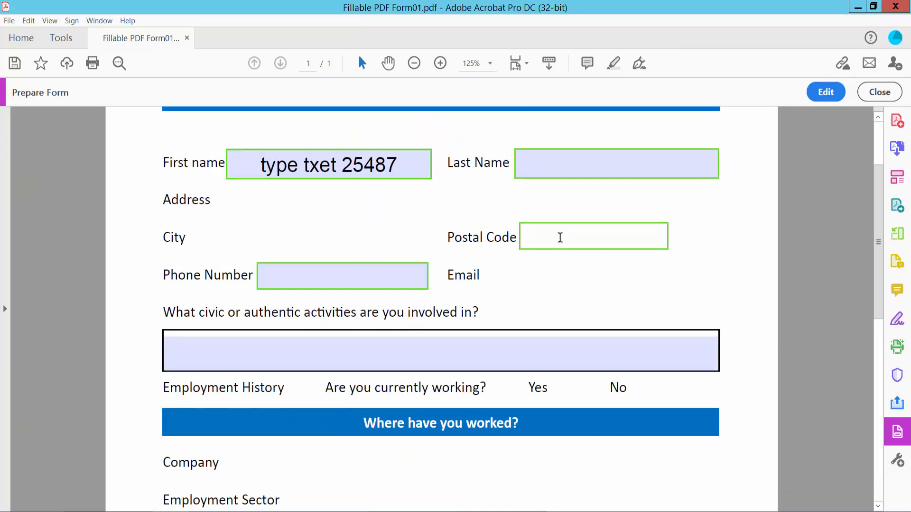
text(36521)
click(318, 278)
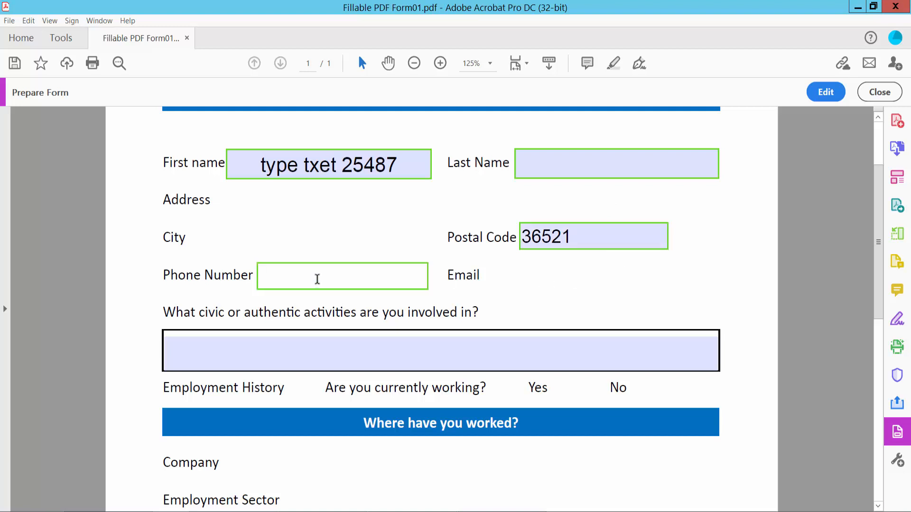
text(6549873)
click(539, 298)
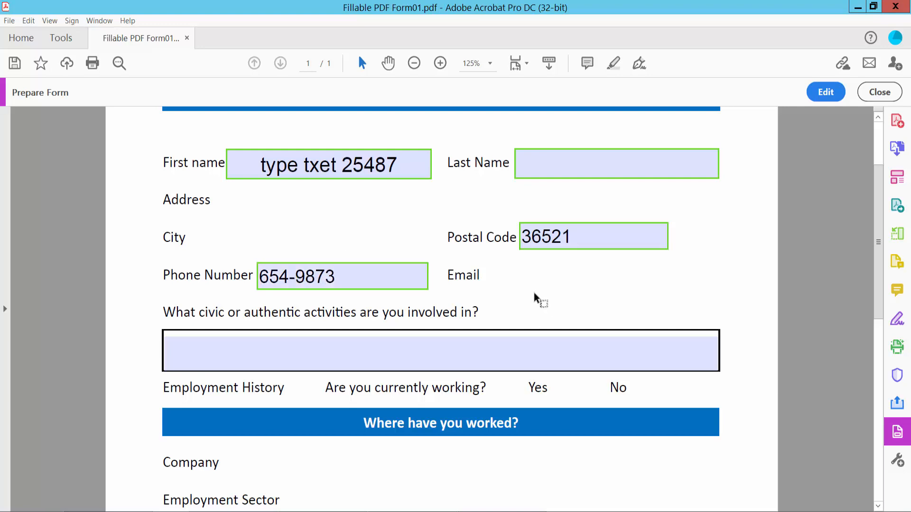
Return to form editing and add check boxes beside Yes and No for "Are you currently working?".
scroll(550, 279, down, 3)
scroll(585, 286, up, 1)
scroll(586, 288, up, 2)
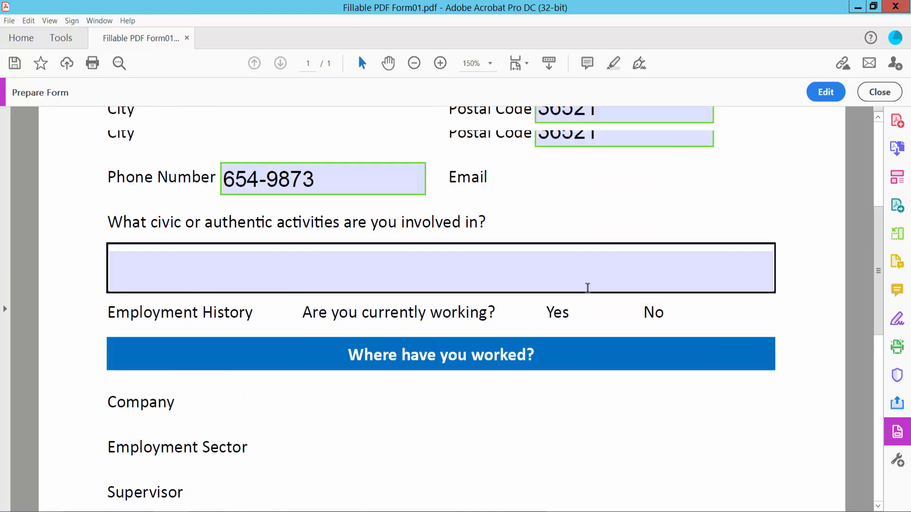
scroll(593, 350, up, 1)
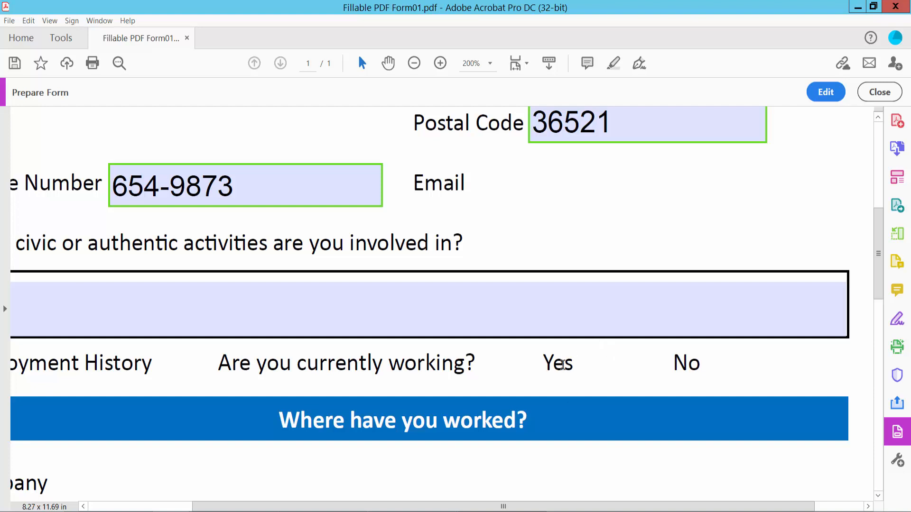
click(824, 97)
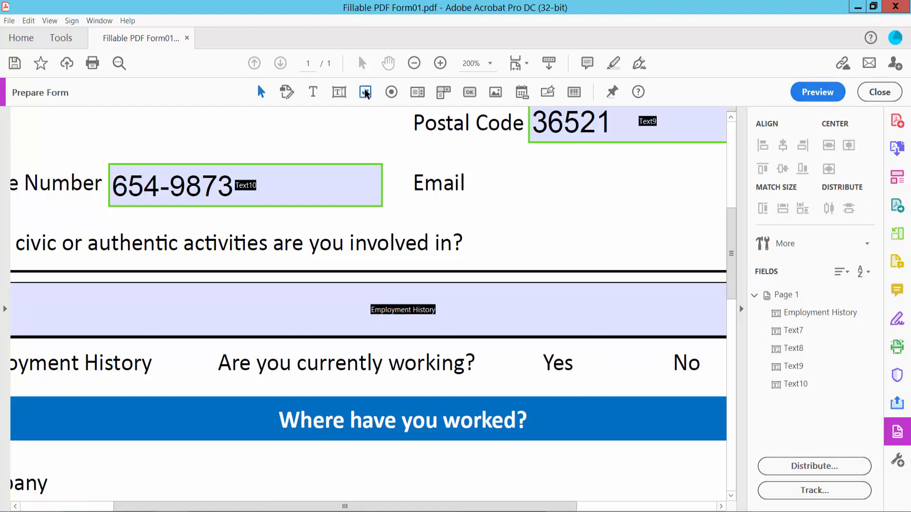
click(364, 92)
scroll(476, 216, up, 1)
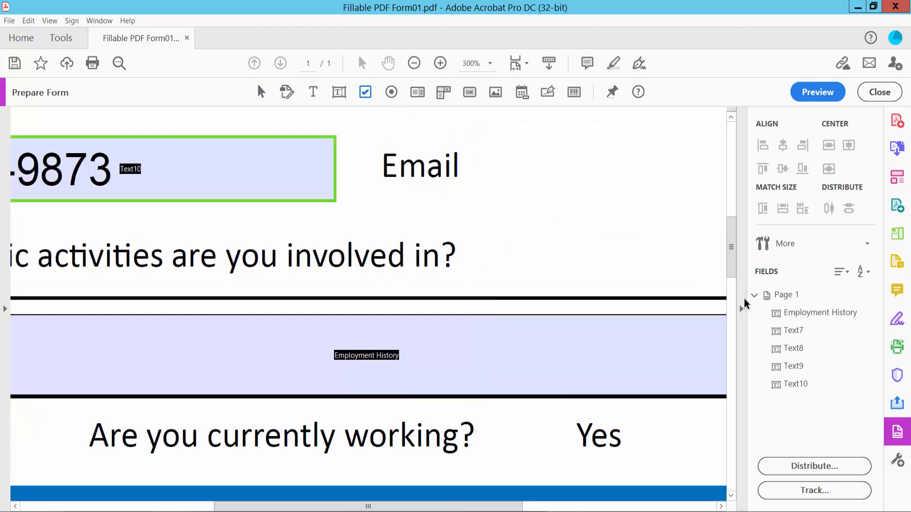
click(741, 309)
scroll(697, 282, down, 2)
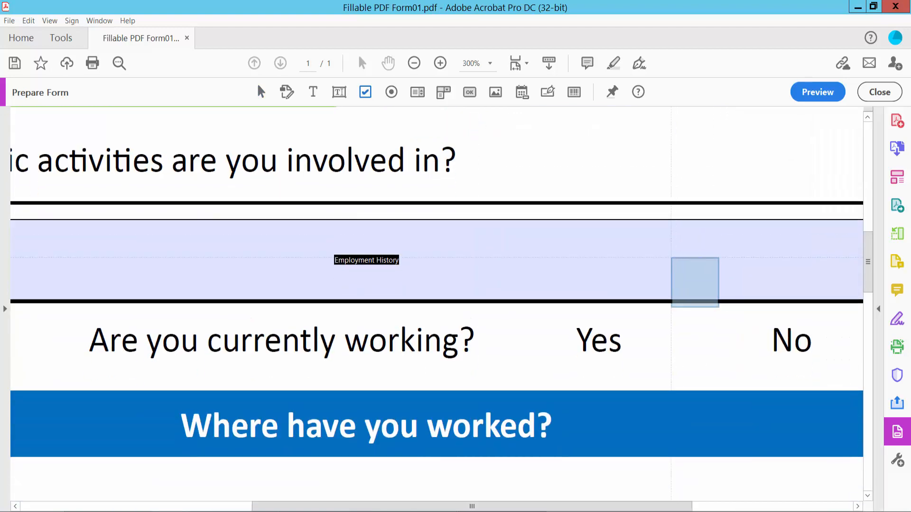
scroll(695, 282, down, 1)
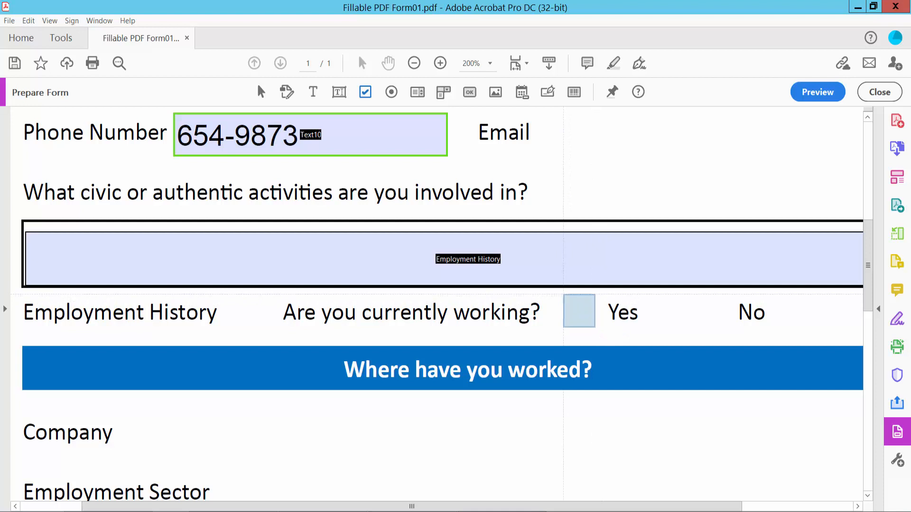
click(657, 313)
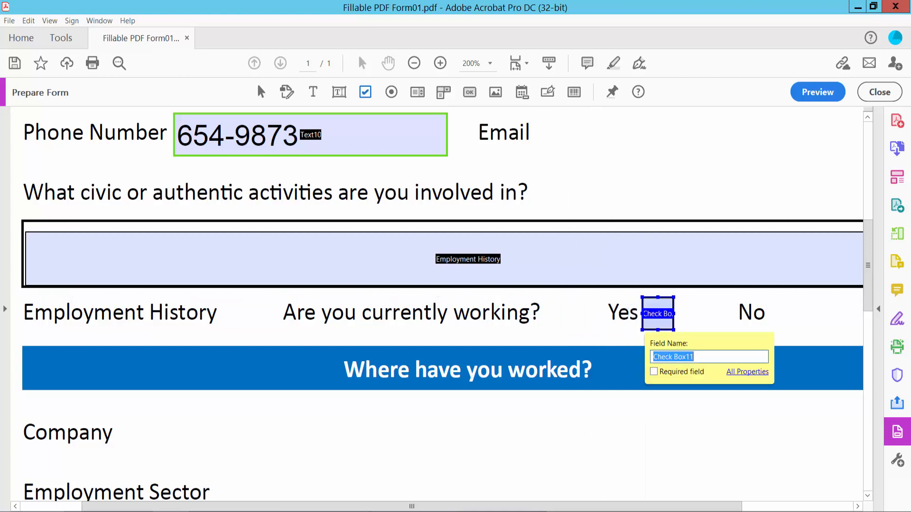
click(365, 91)
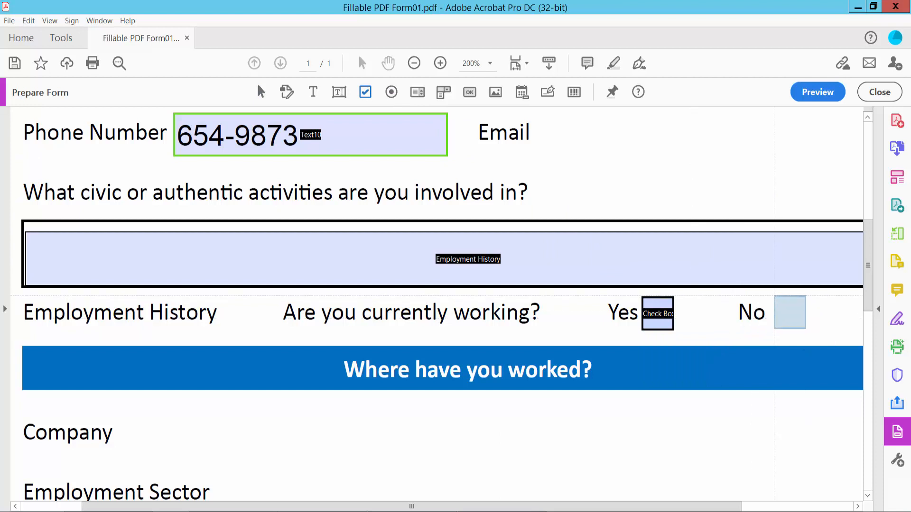
click(789, 312)
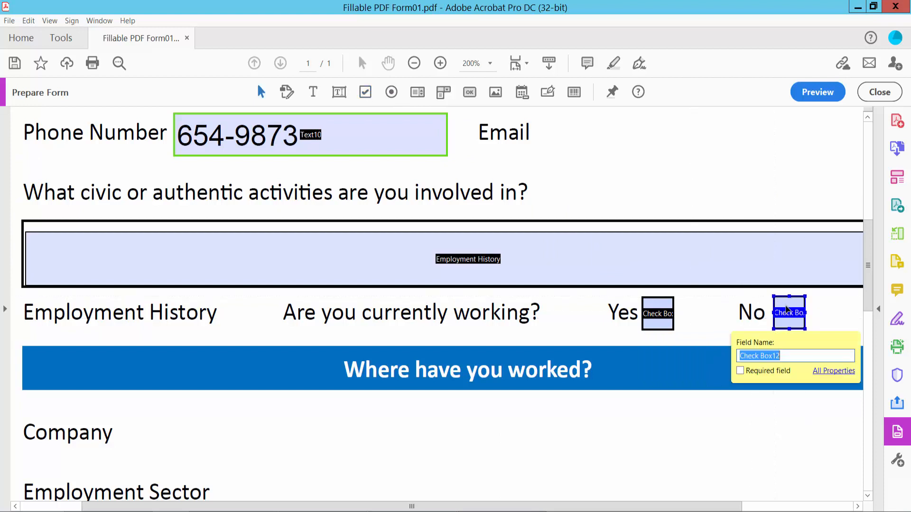
Give the No check box a green border color and a pink text color.
right_click(789, 312)
click(733, 195)
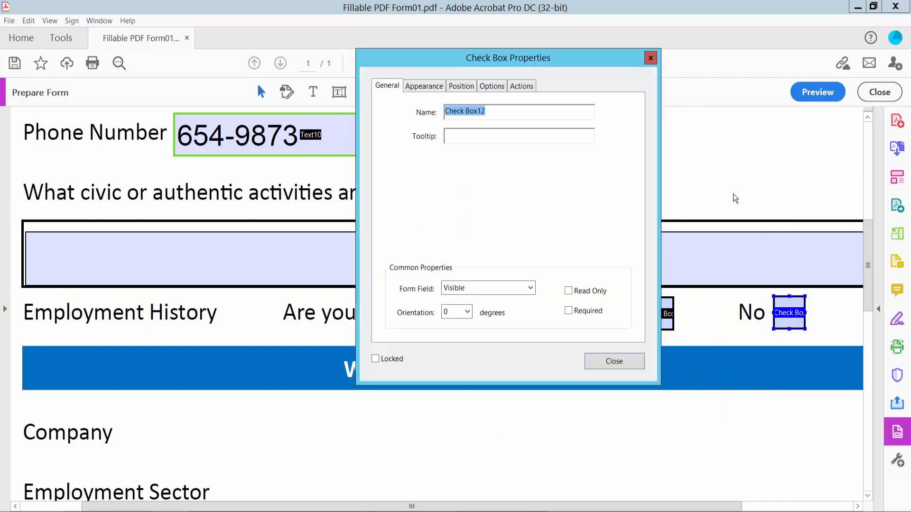
click(424, 87)
click(456, 132)
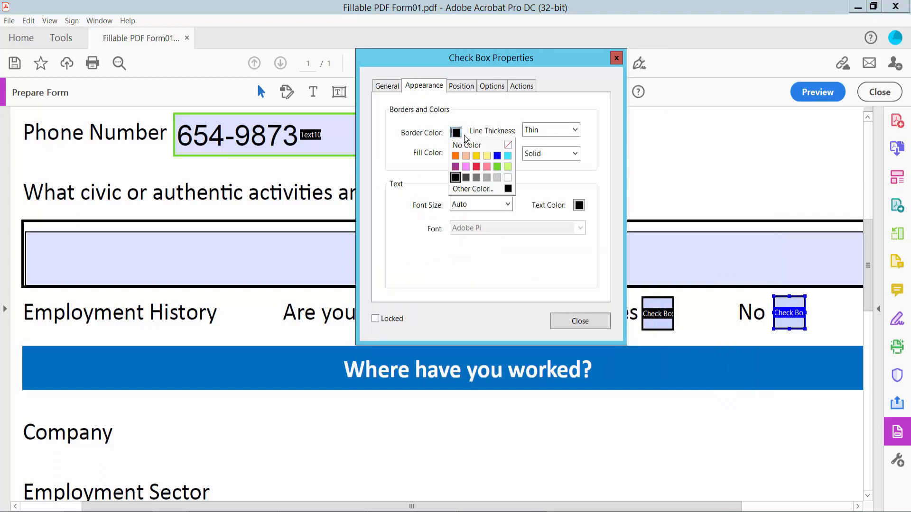
click(498, 162)
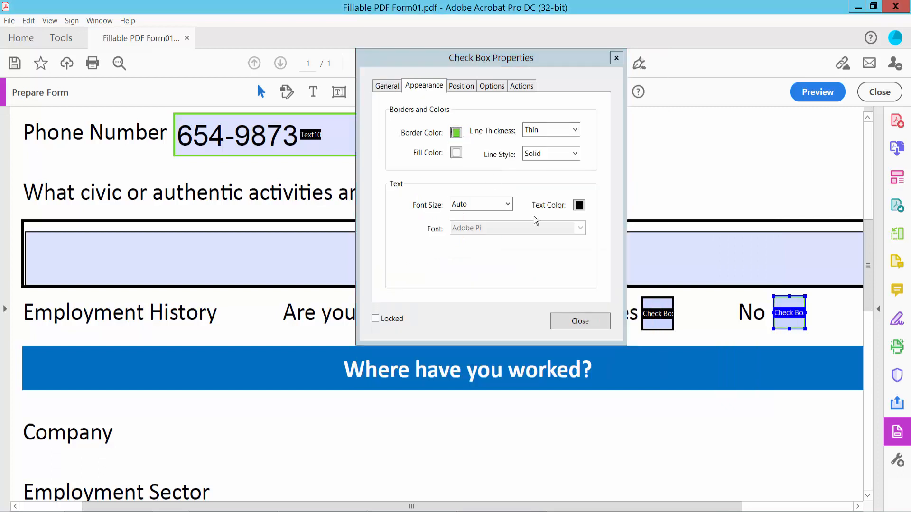
click(579, 205)
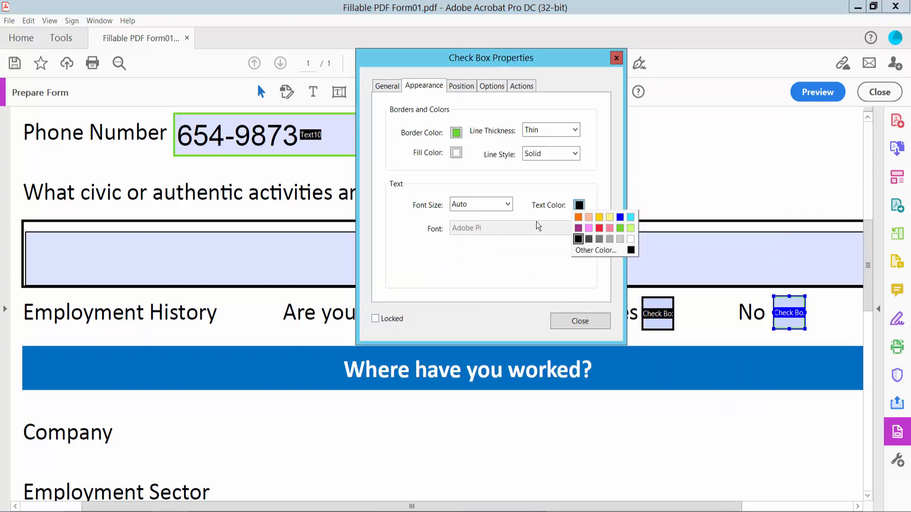
click(588, 228)
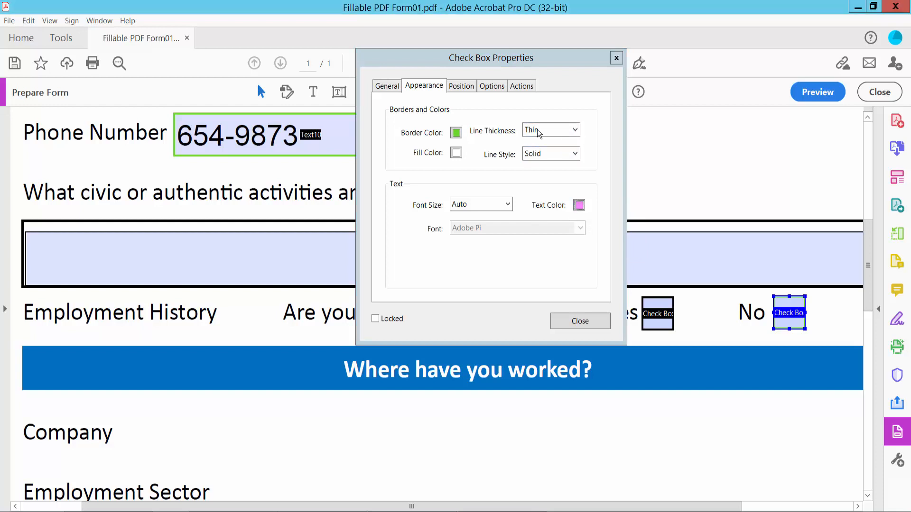
click(579, 321)
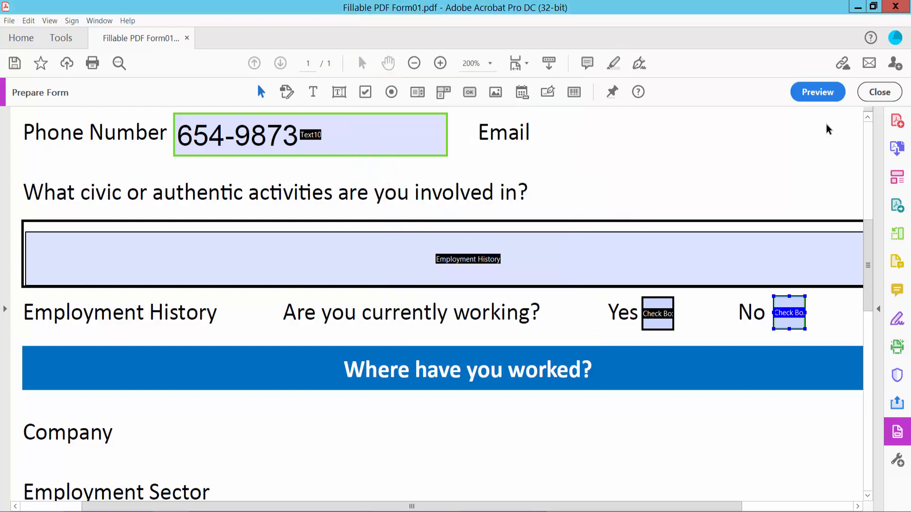
Preview the form, tick both the Yes and No check boxes, and clear Yes again.
click(820, 92)
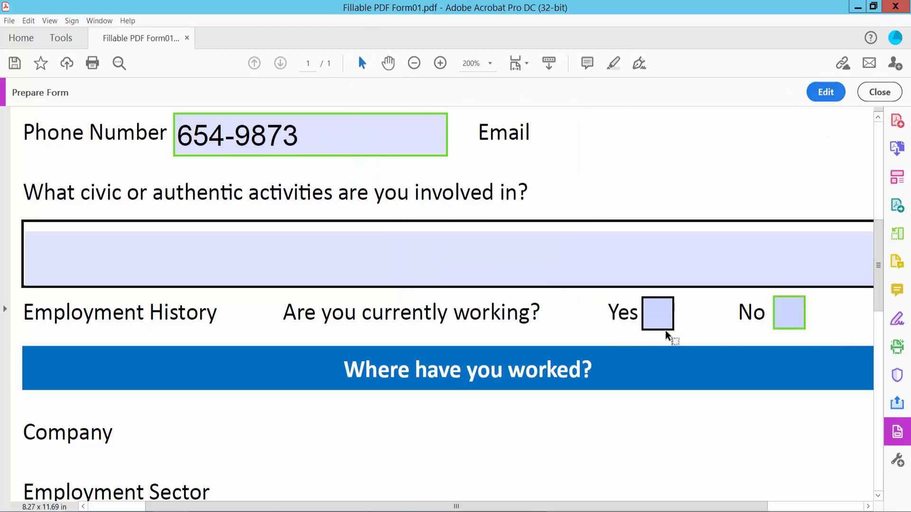
click(661, 314)
click(778, 321)
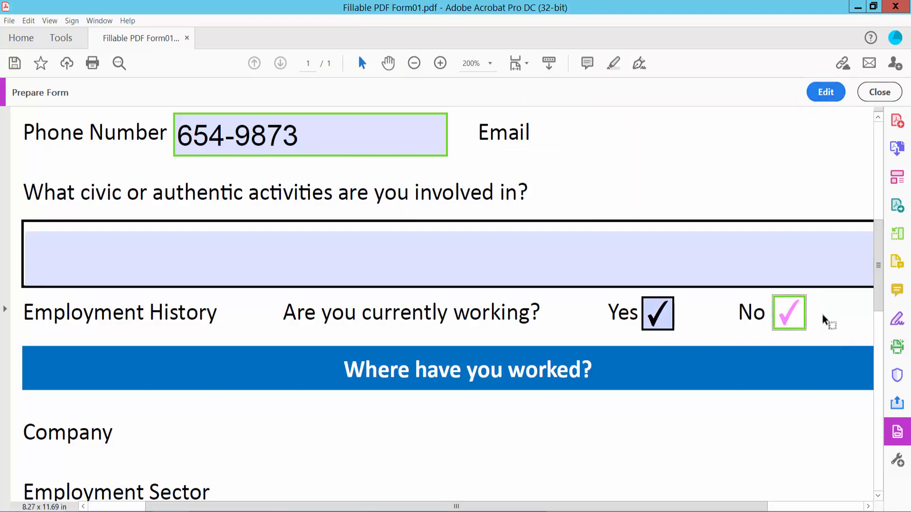
click(657, 317)
Return to form editing and add a date field beside the Date label, above the consent banner.
scroll(438, 184, down, 5)
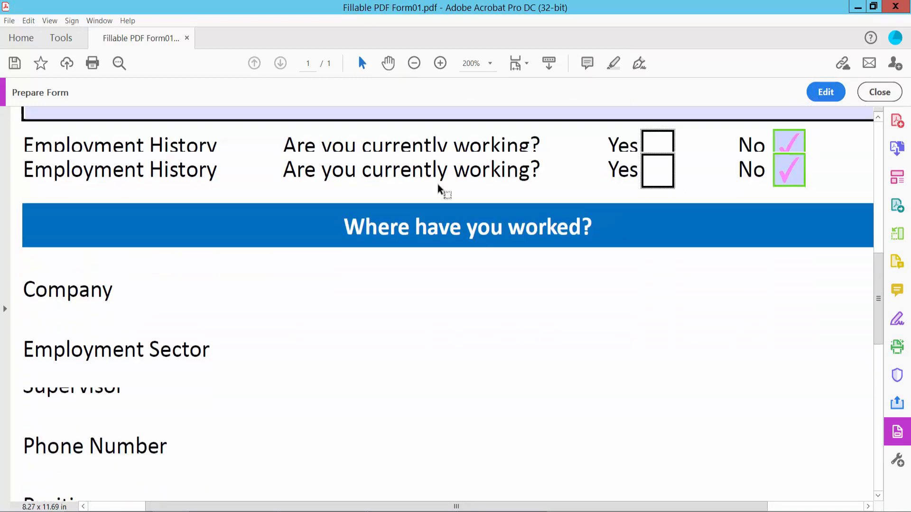
key(ctrl+minus)
scroll(448, 181, down, 5)
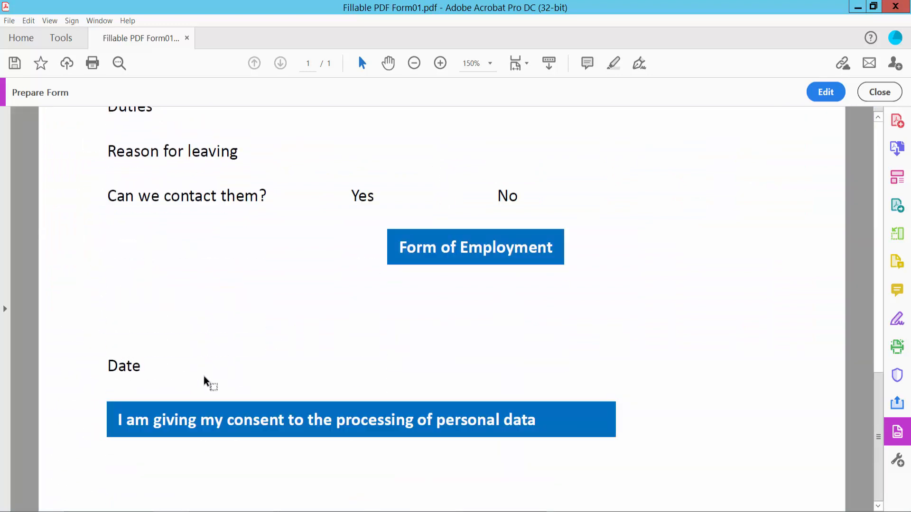
click(825, 91)
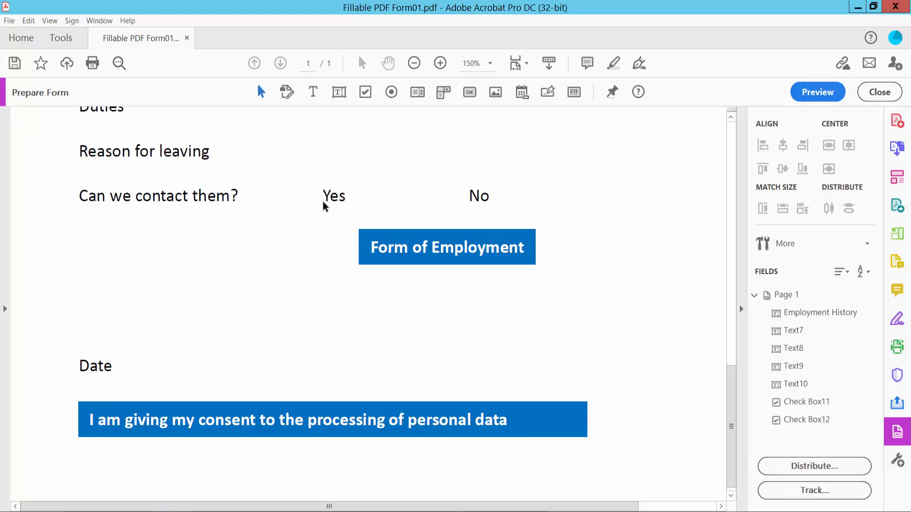
click(522, 93)
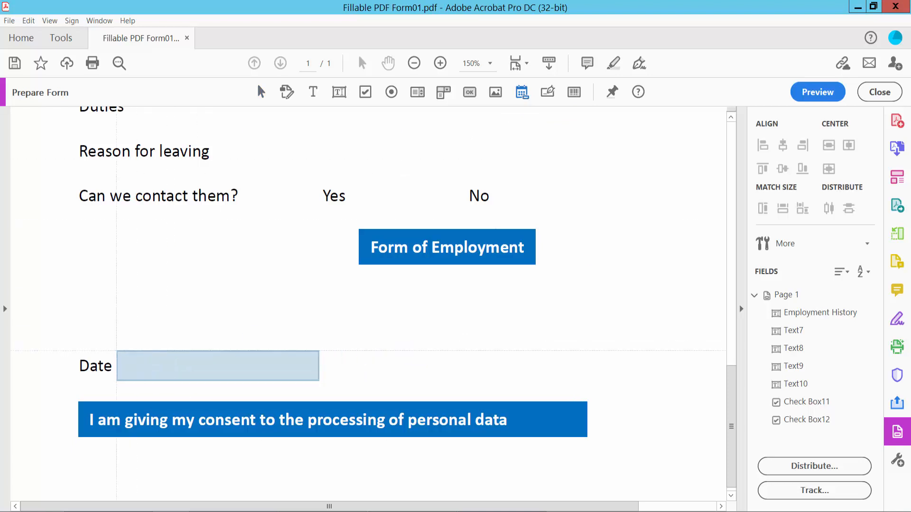
drag(117, 352, 161, 368)
drag(207, 391, 315, 388)
Set the date field's font size to Auto and its border color to blue.
right_click(264, 372)
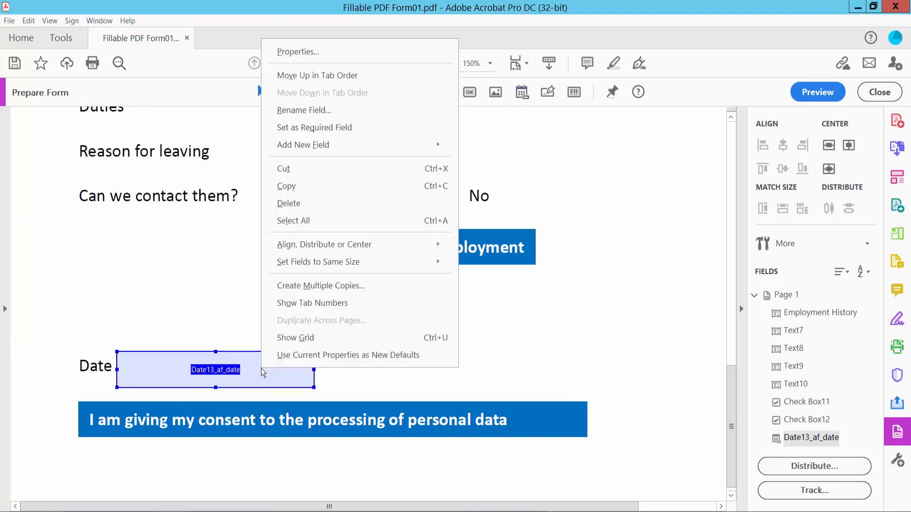
click(306, 54)
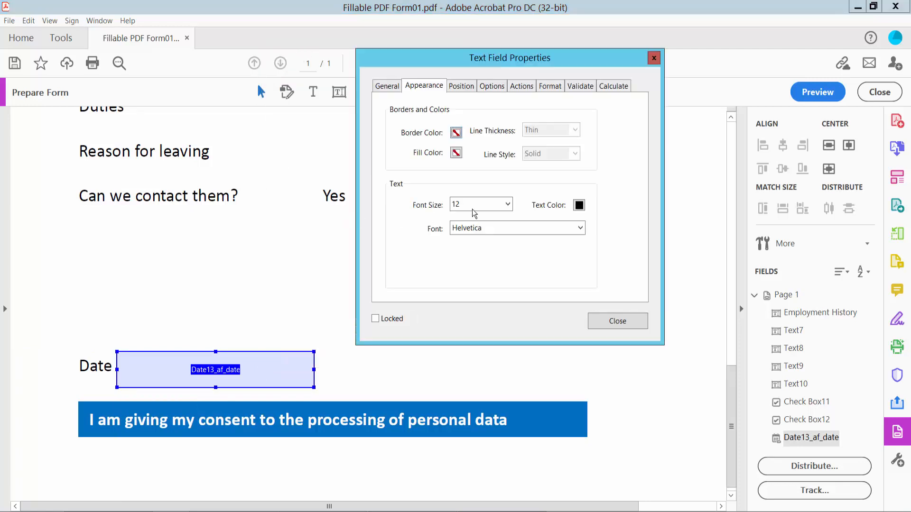
click(507, 204)
click(470, 215)
click(456, 133)
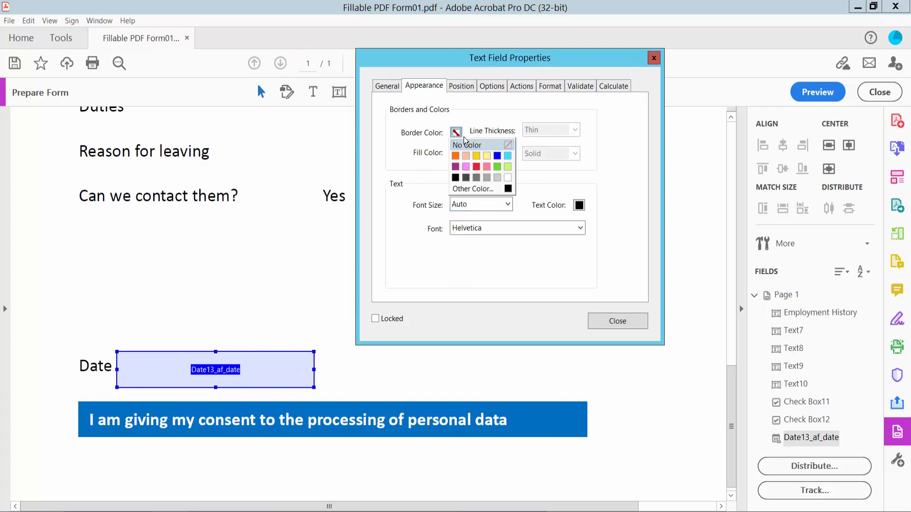
click(497, 153)
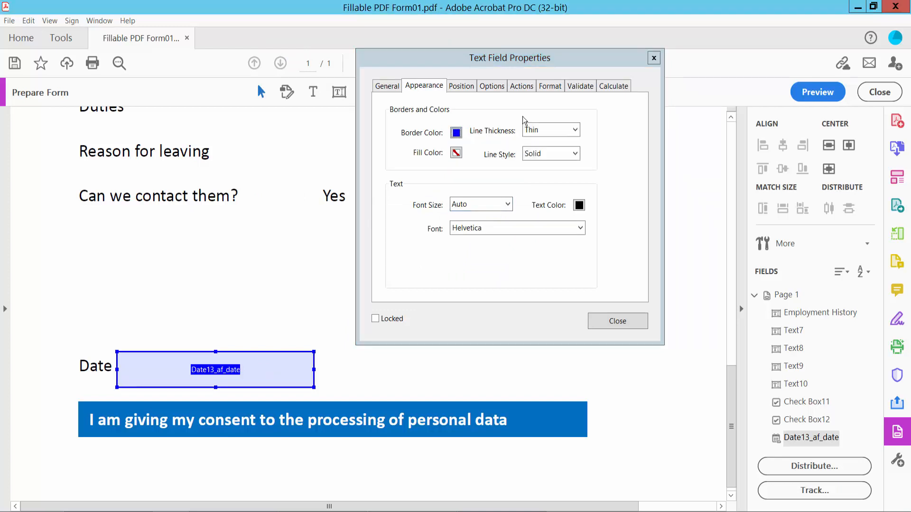
Set the date field's format to mm/dd/yyyy and close its properties.
click(550, 87)
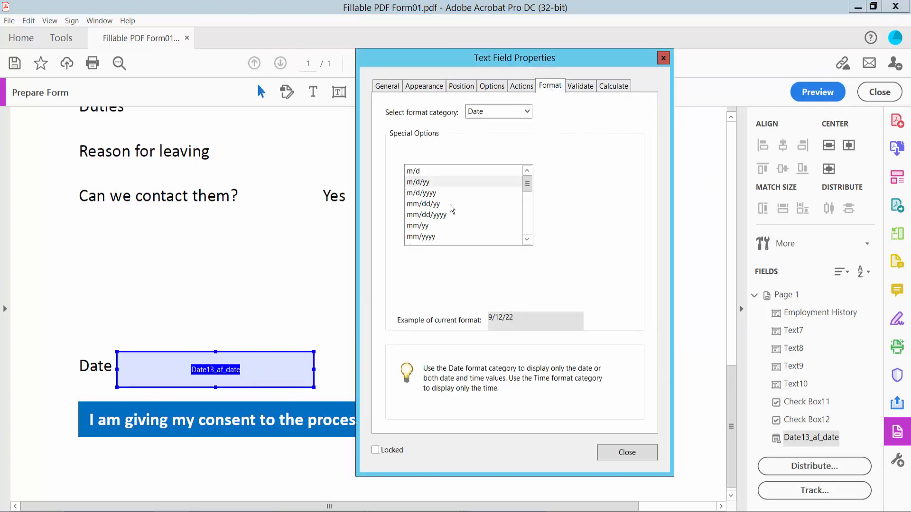
click(436, 216)
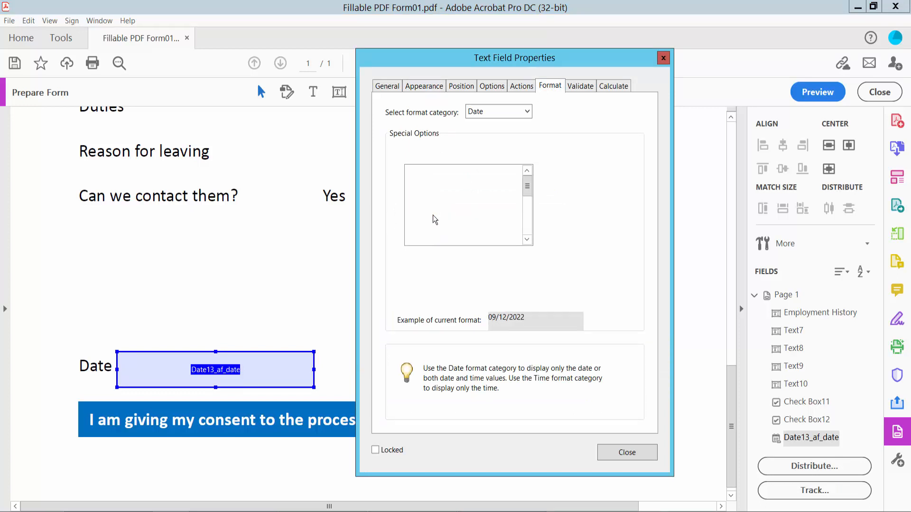
click(629, 453)
Preview the form and pick 09/15/2022 from the date field's calendar.
click(809, 95)
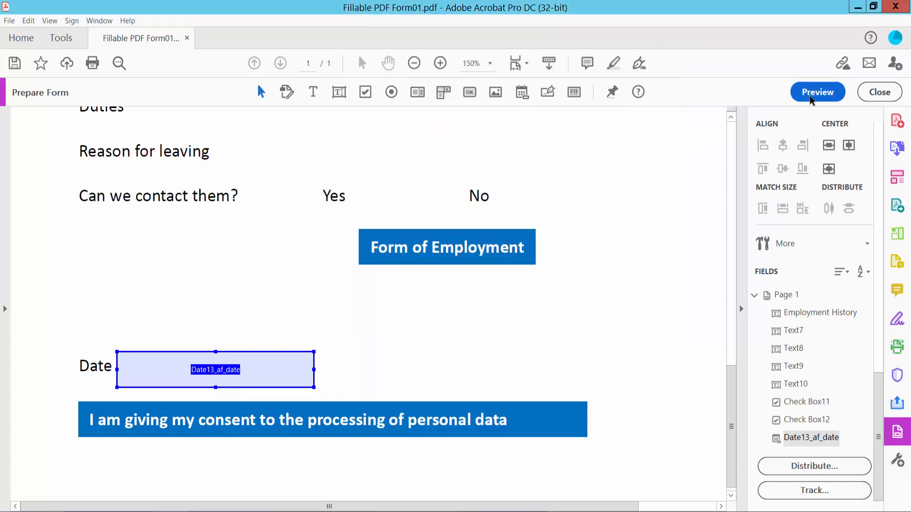
click(283, 372)
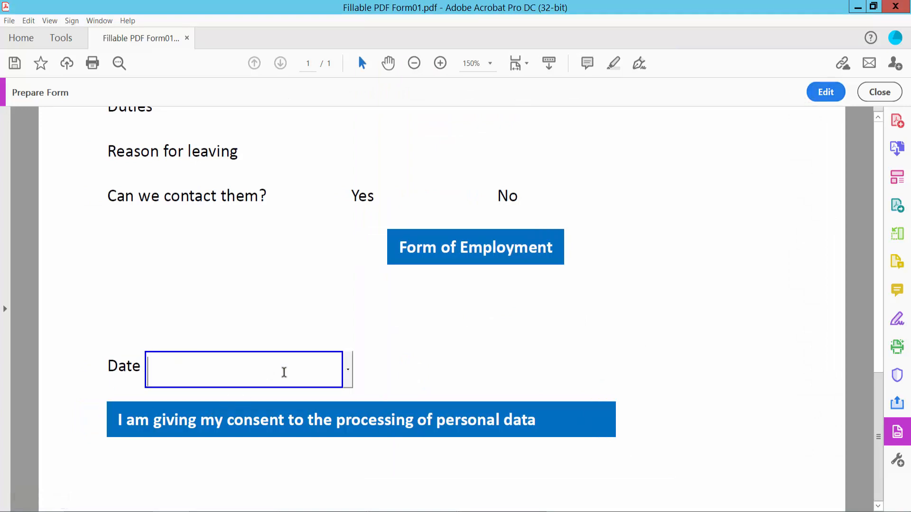
click(347, 370)
click(297, 443)
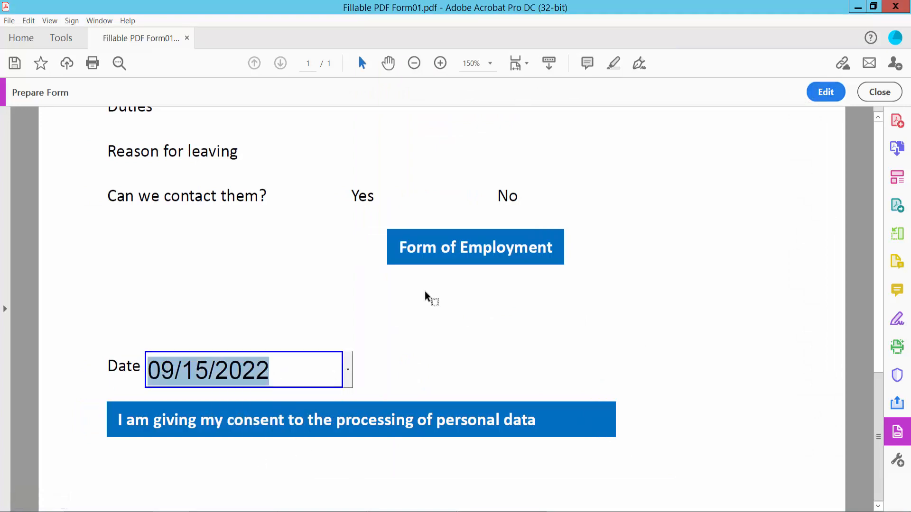
Look over the whole previewed form, examining the filled-in text fields and check boxes.
scroll(439, 297, down, 4)
scroll(439, 297, up, 3)
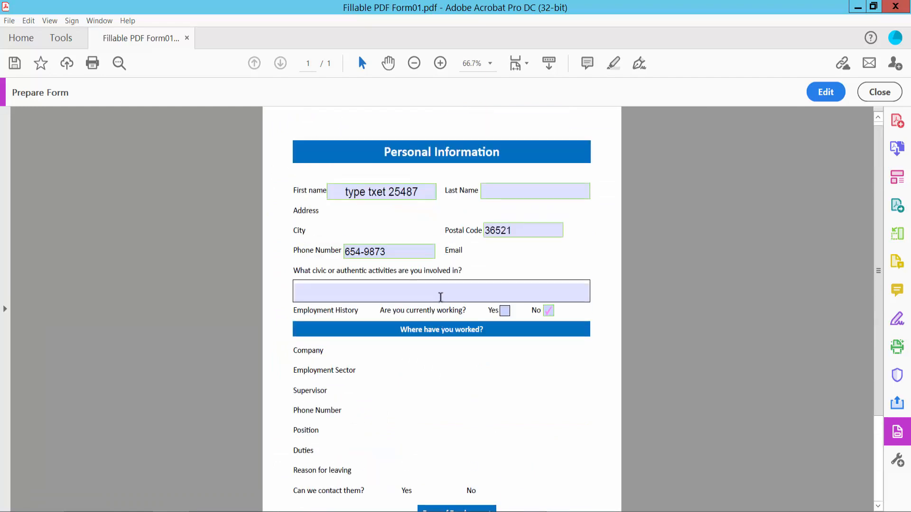
scroll(439, 297, down, 3)
scroll(435, 296, up, 3)
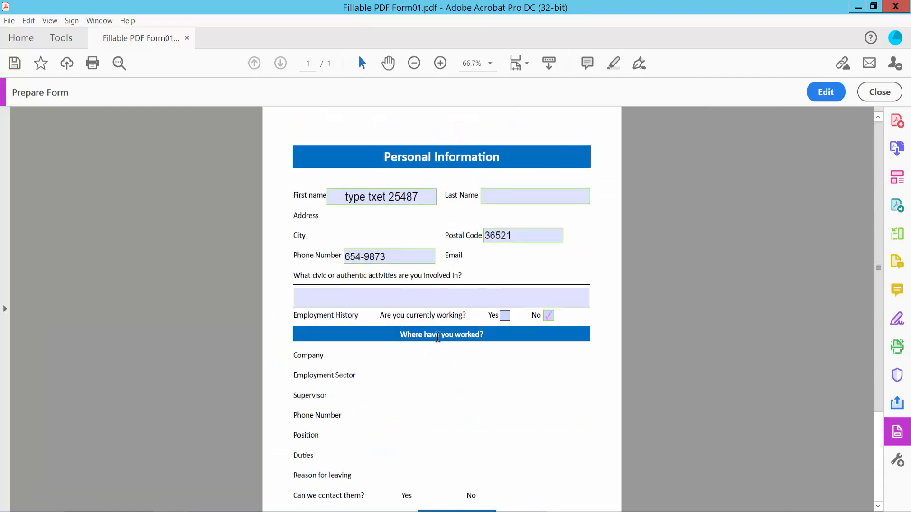
scroll(365, 298, down, 3)
scroll(418, 323, up, 3)
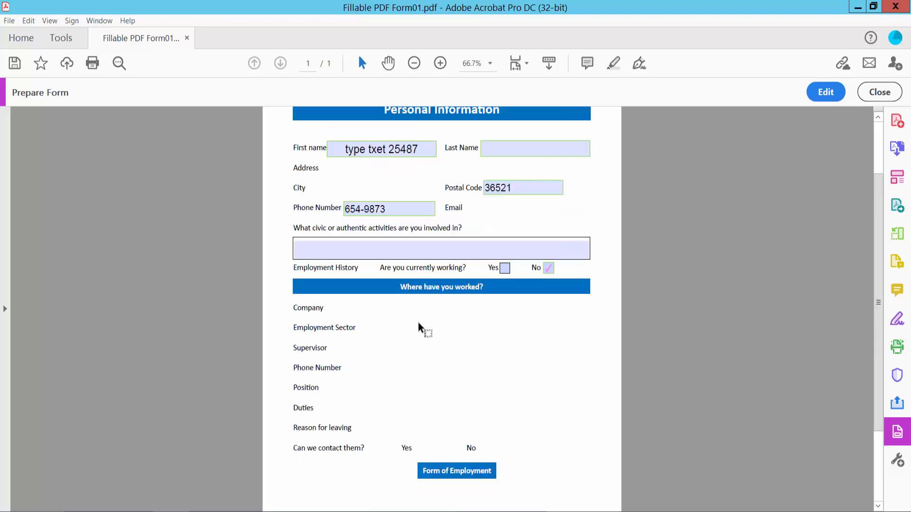
scroll(417, 323, up, 1)
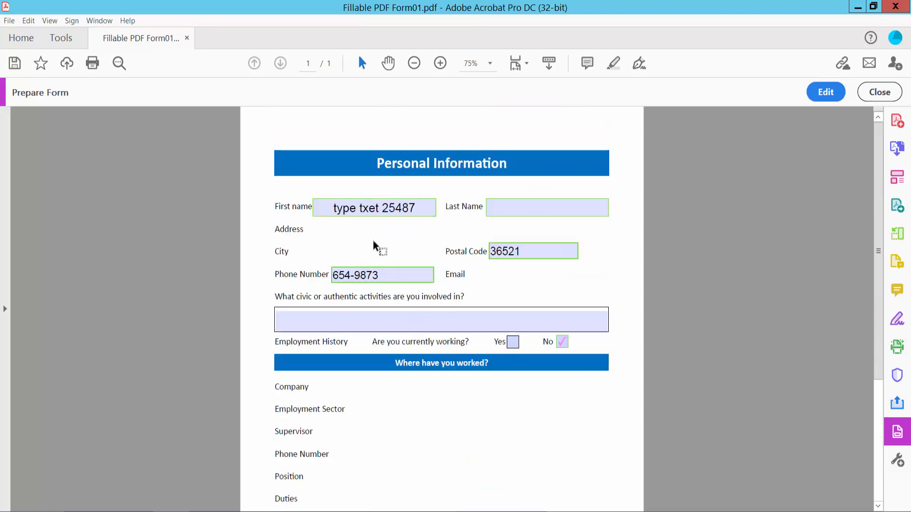
Close the Prepare Form tool to go back to the normal document view.
click(9, 20)
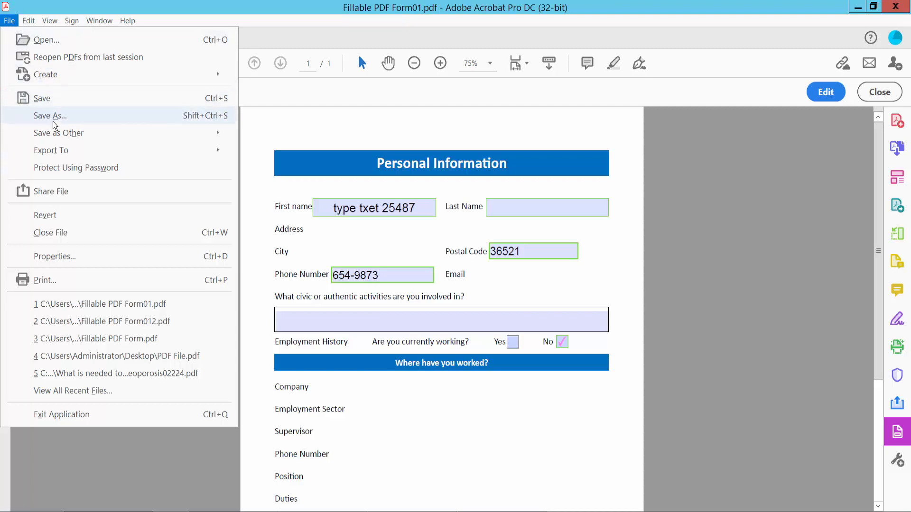
click(872, 92)
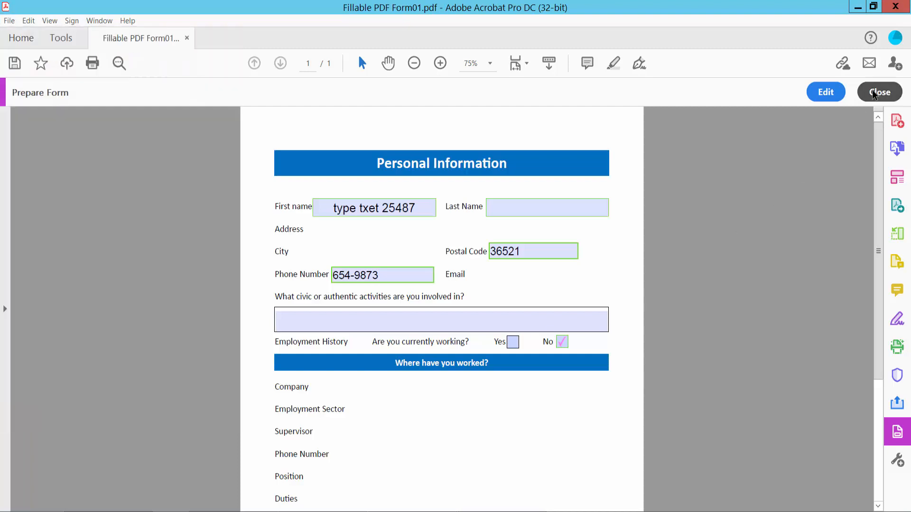
click(871, 92)
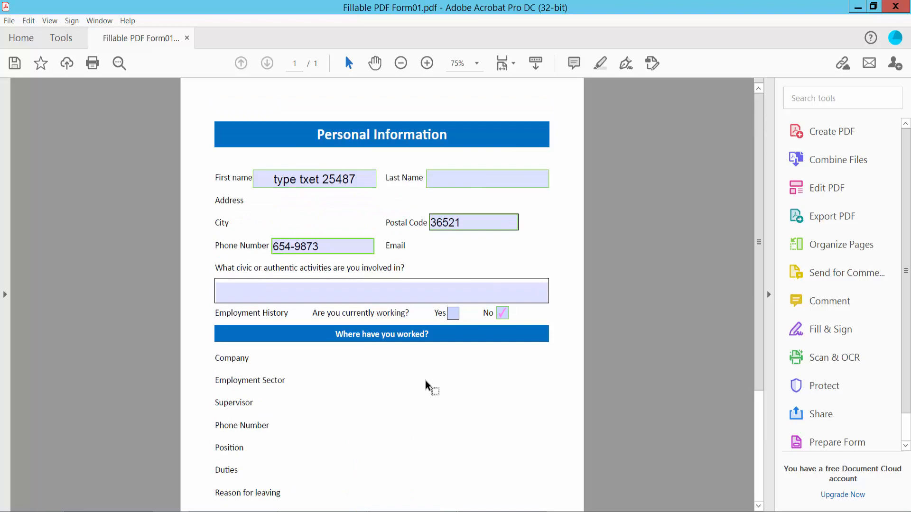